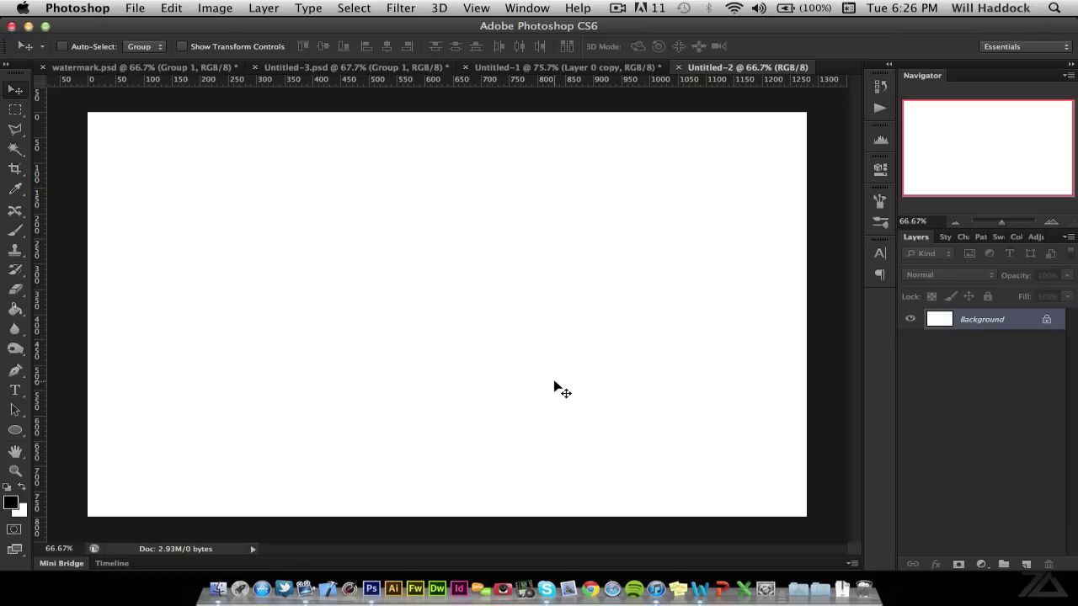
Step: Search Spotlight for 'logo' and preview the matching files
key("super+space")
key("super+space")
key("super+space")
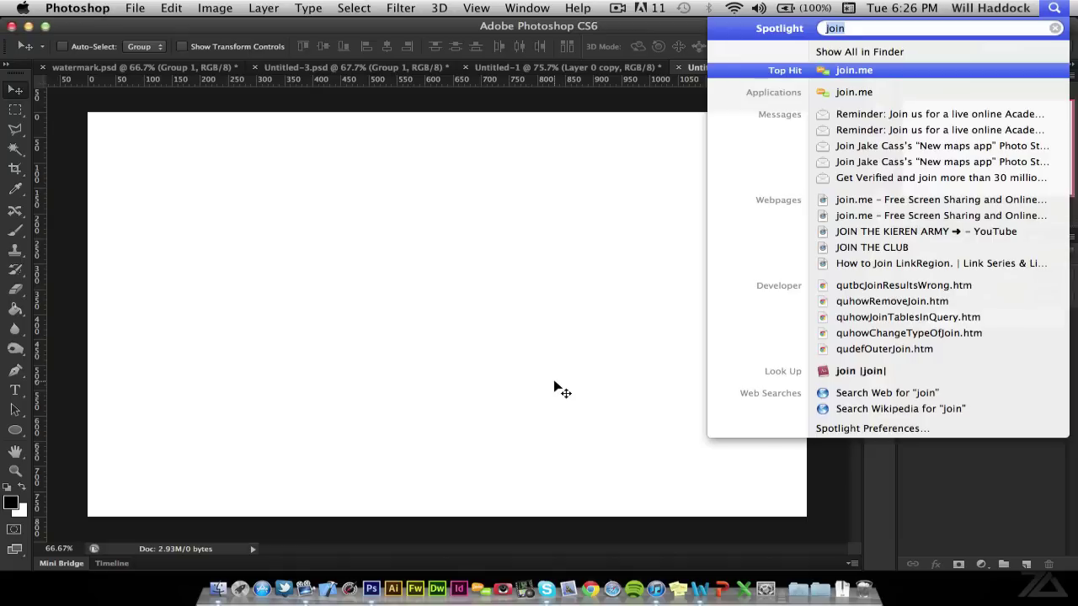
type("lin")
key("BackSpace")
key("BackSpace")
type("ogo")
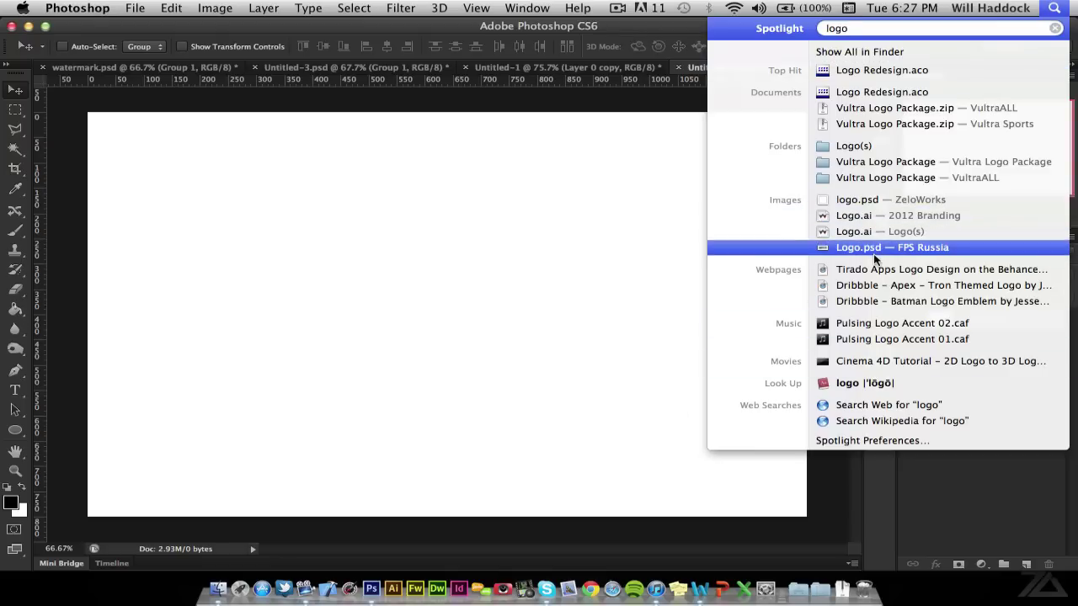
mouse_move(867, 220)
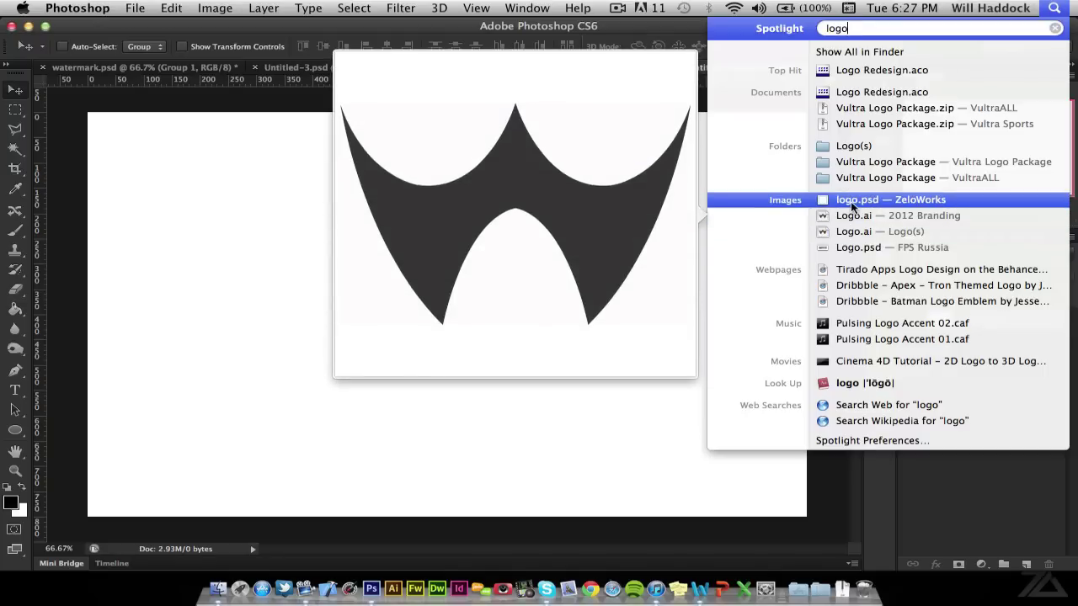
mouse_move(850, 202)
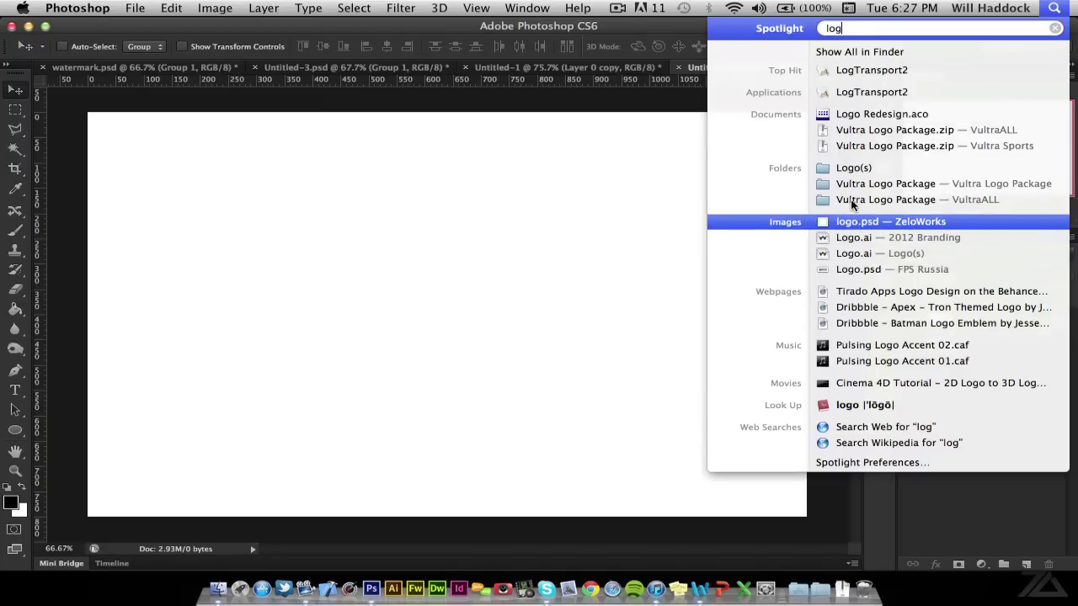
key("Escape")
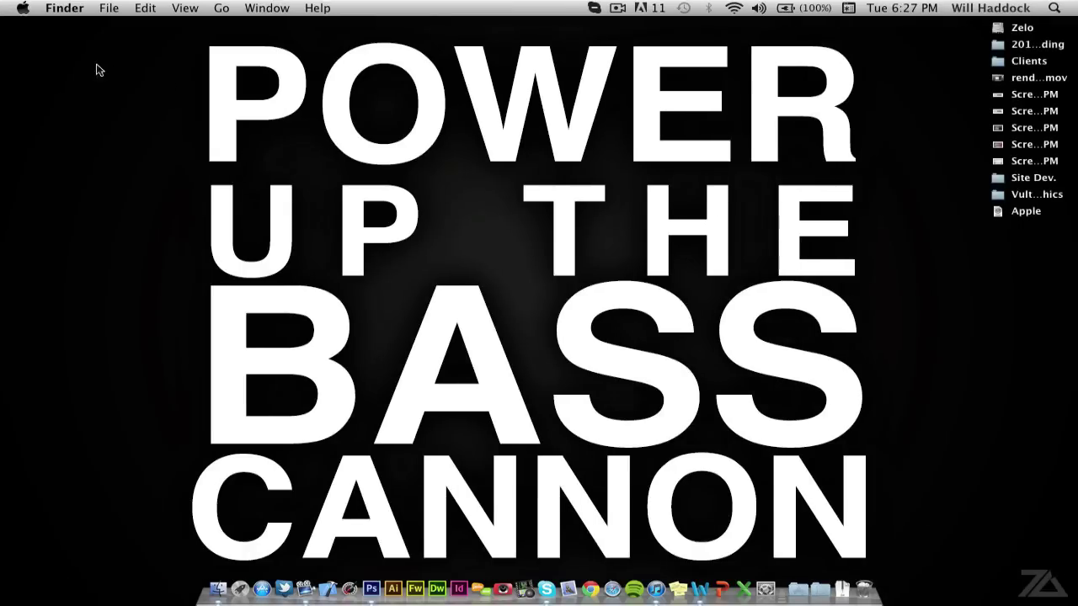
Step: Open New Logo.psd from the 2012 Branding folder in Photoshop
double_click(1034, 45)
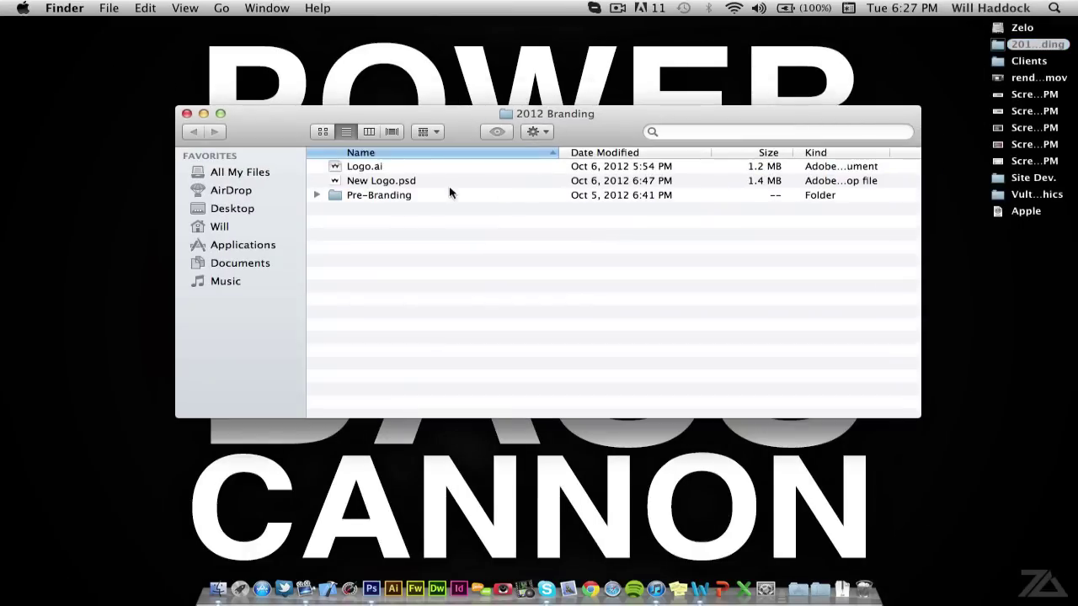
left_click(397, 193)
double_click(383, 181)
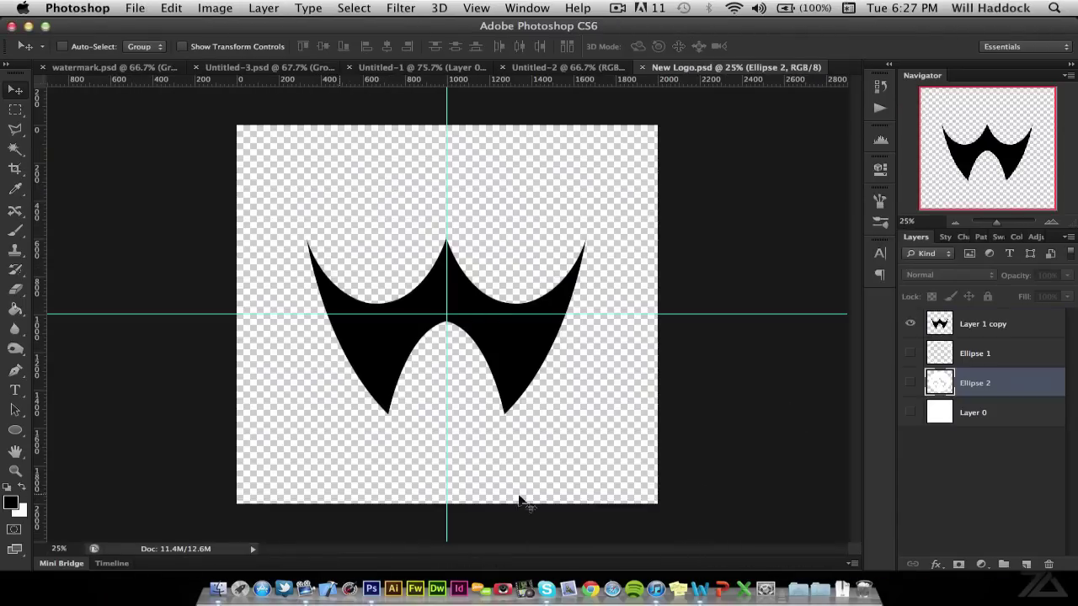
Step: Paste the W logo into Untitled-2, shrink it and move it up and left
key("super+a")
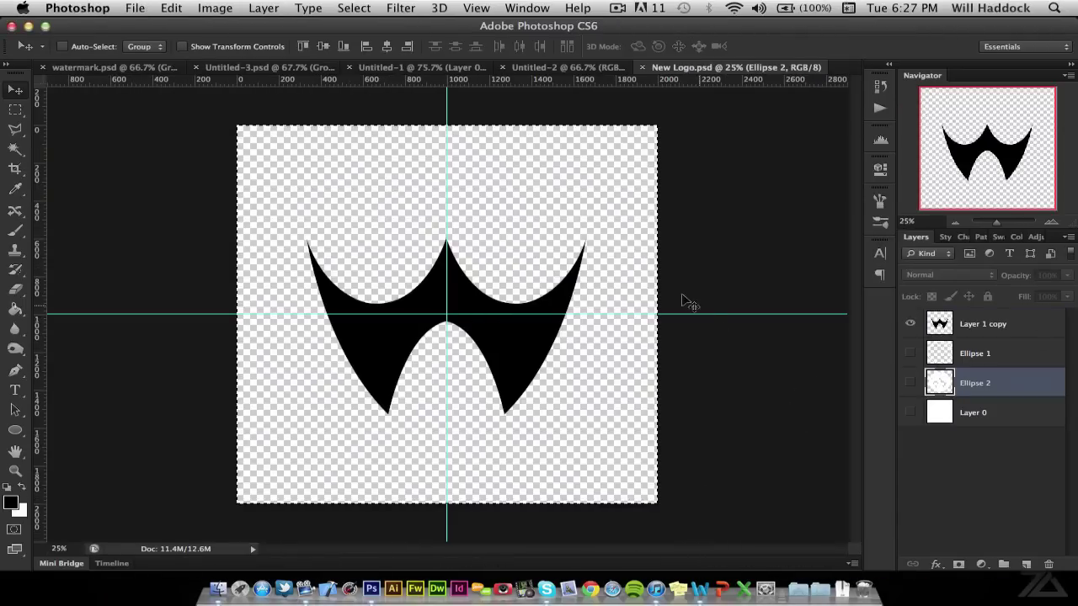
left_click(532, 66)
key("super+v")
key("super+t")
left_click_drag(118, 125, 241, 238)
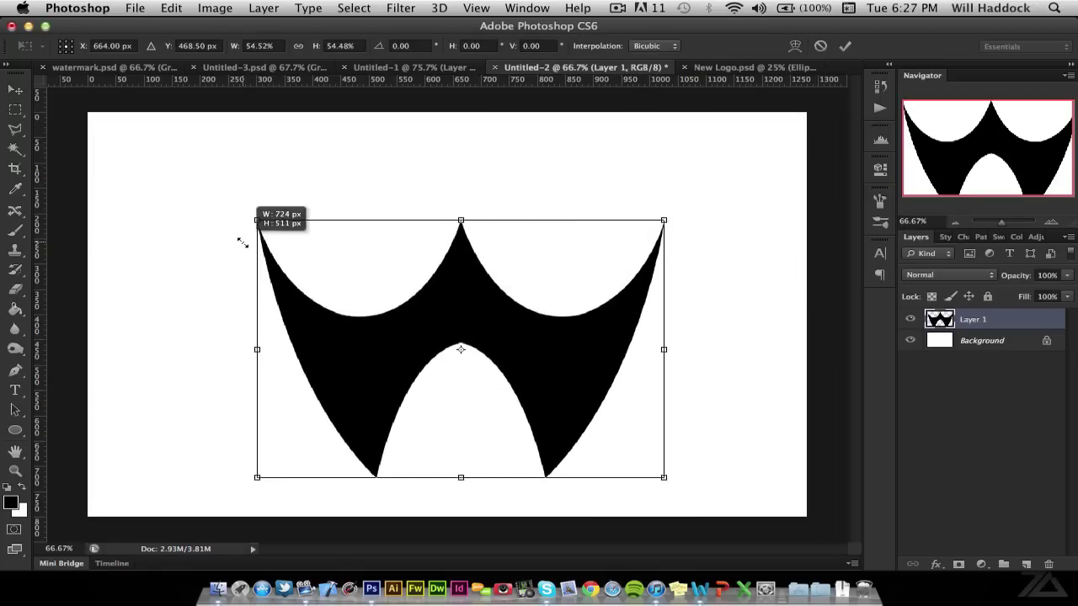
key("Return")
left_click_drag(446, 350, 416, 311)
Step: Convert the background to Layer 0 and fill it with a rasterized light grey d0d0d0 overlay
double_click(1009, 353)
key("Return")
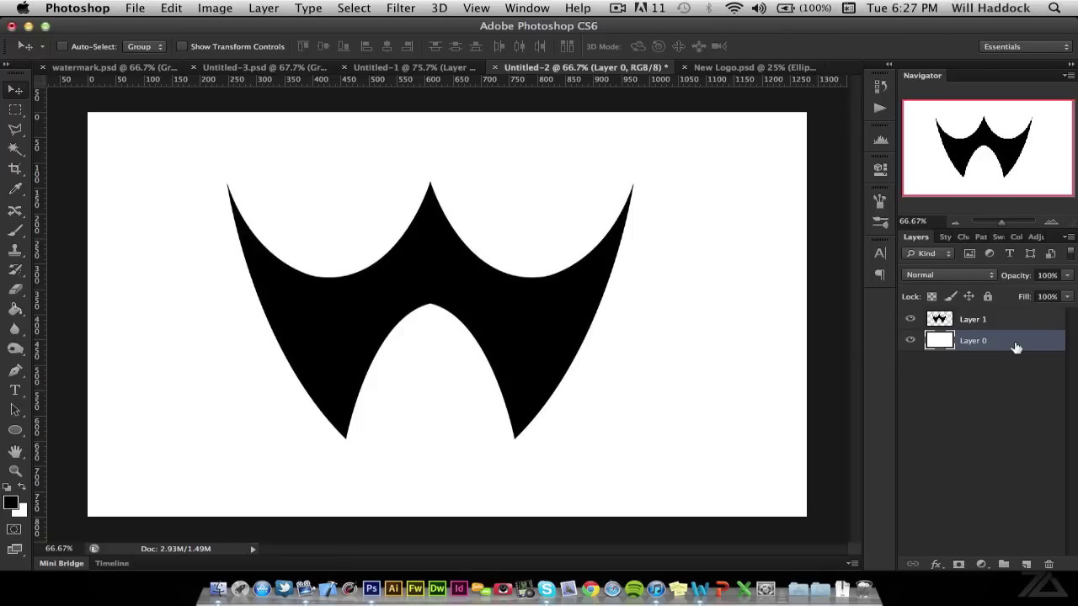
double_click(1016, 347)
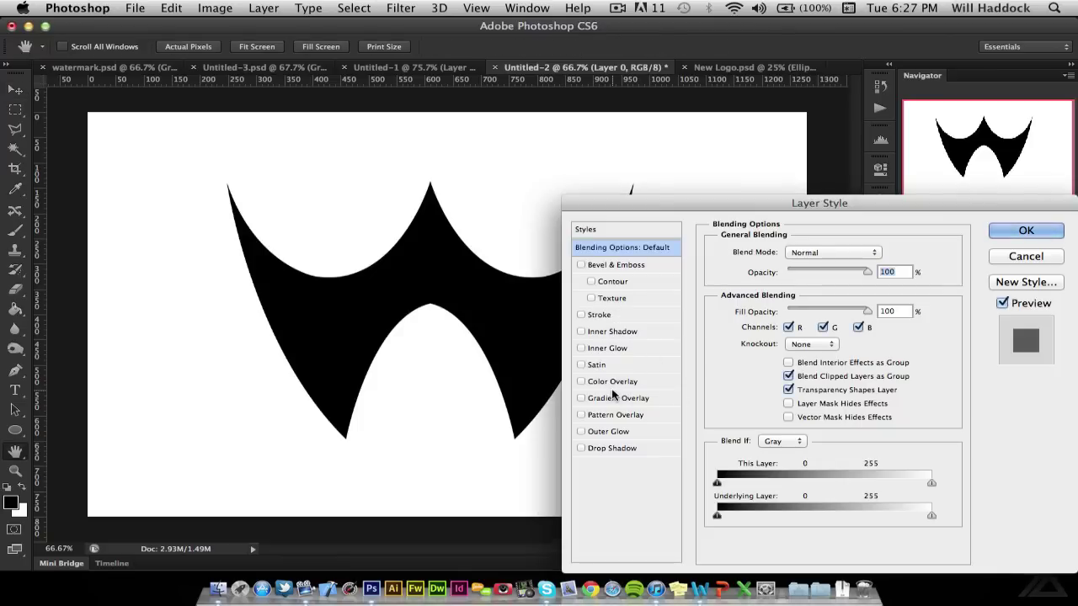
left_click(612, 383)
left_click(881, 251)
left_click_drag(665, 320, 559, 250)
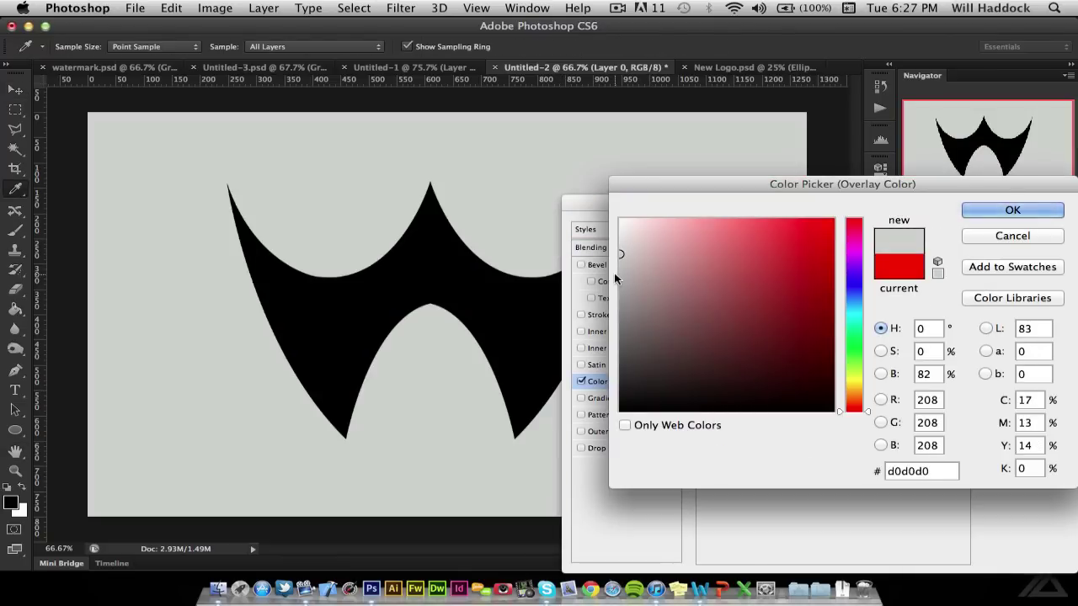
key("Return")
key("Return")
right_click(1027, 340)
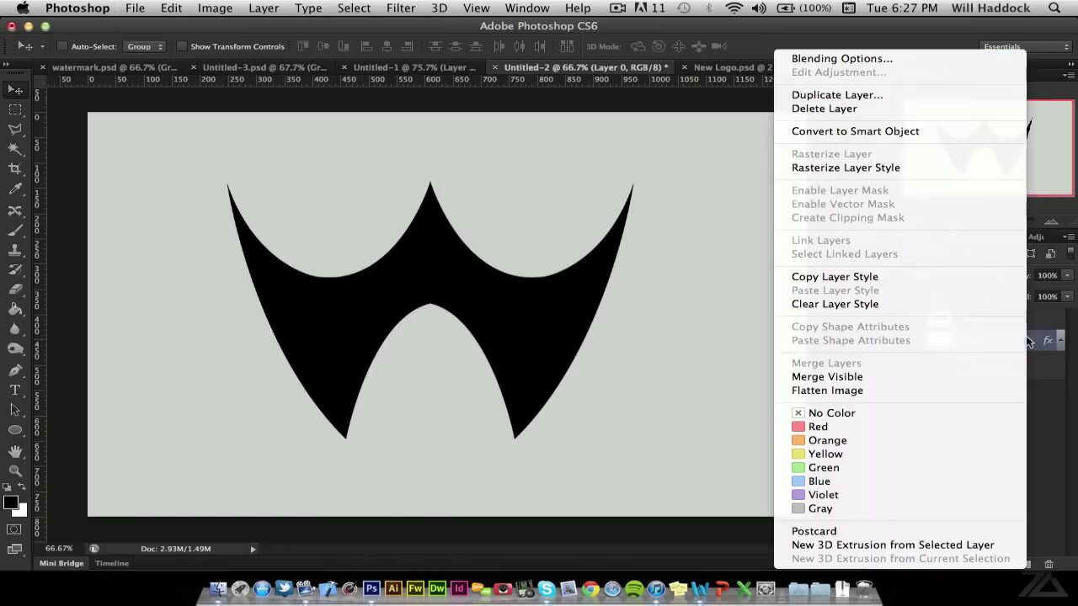
left_click(878, 165)
key("super+t")
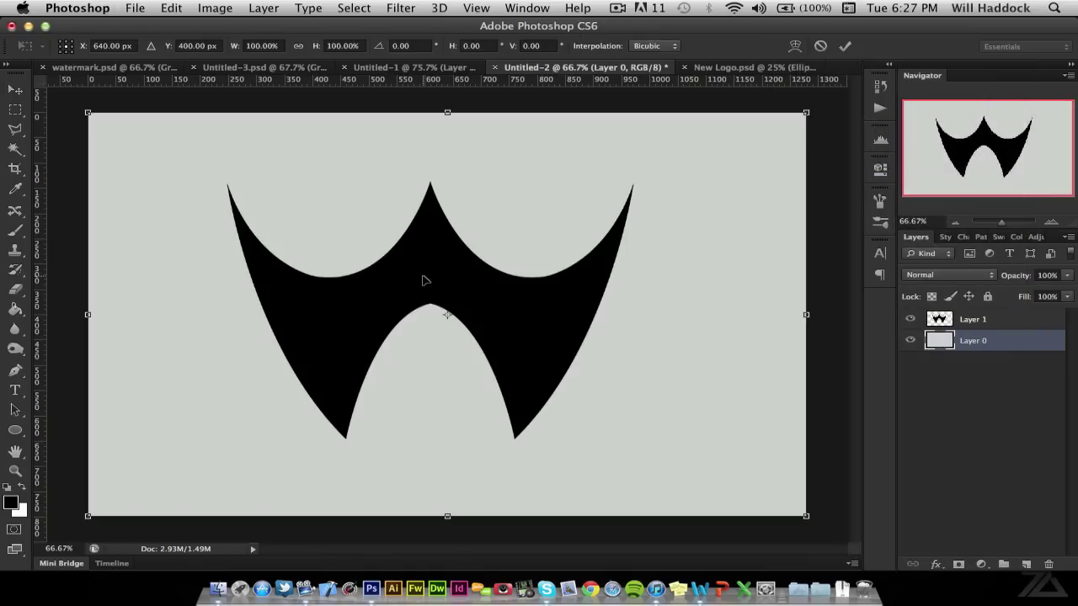
Step: Drag a vertical and a horizontal guide to cross at the canvas centre
left_click_drag(37, 275, 445, 251)
left_click_drag(421, 84, 417, 314)
key("Return")
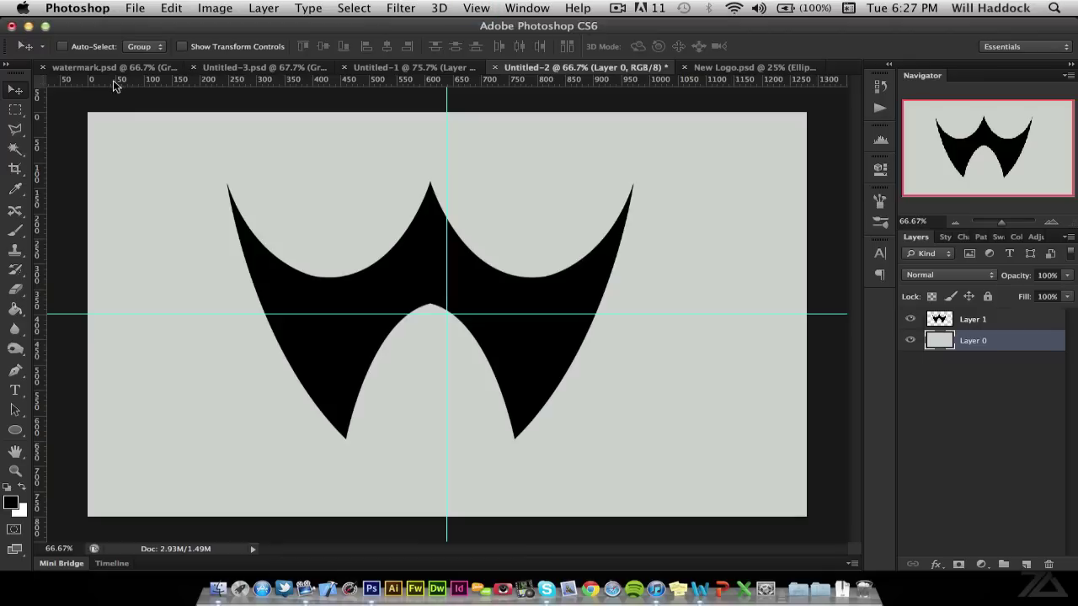
Step: Check the ruler units settings and close them without changes
mouse_move(314, 82)
left_mouse_down()
mouse_move(356, 216)
mouse_move(328, 81)
left_mouse_up()
double_click(320, 81)
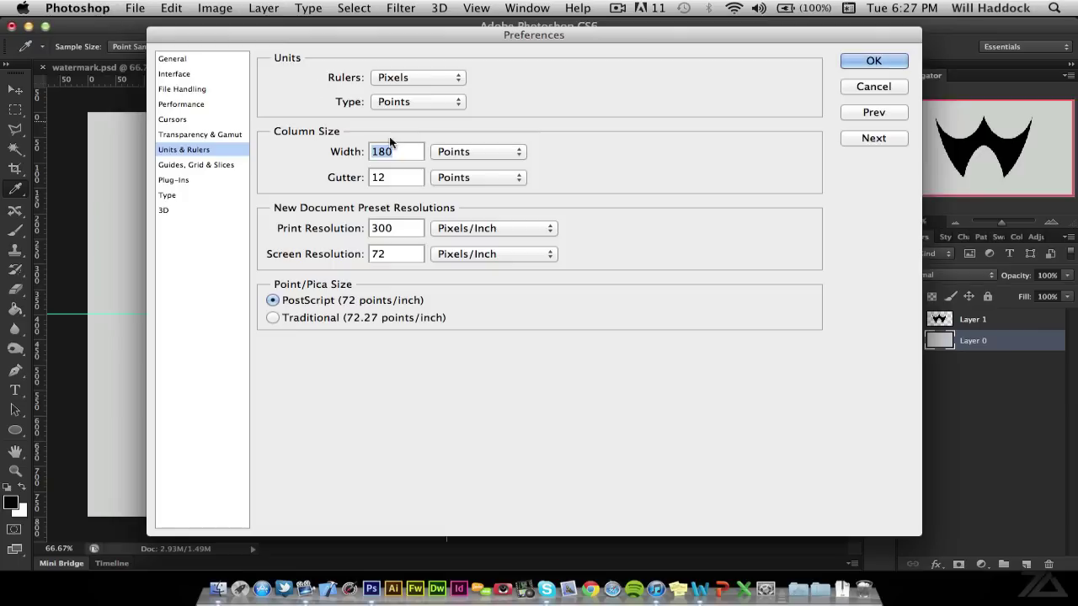
key("Escape")
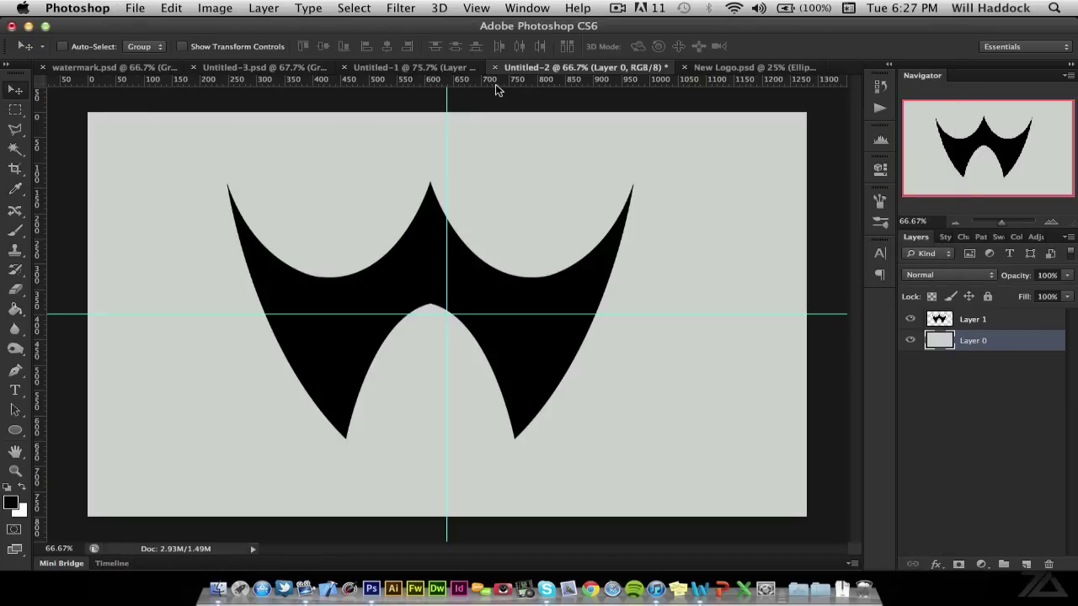
right_click(495, 81)
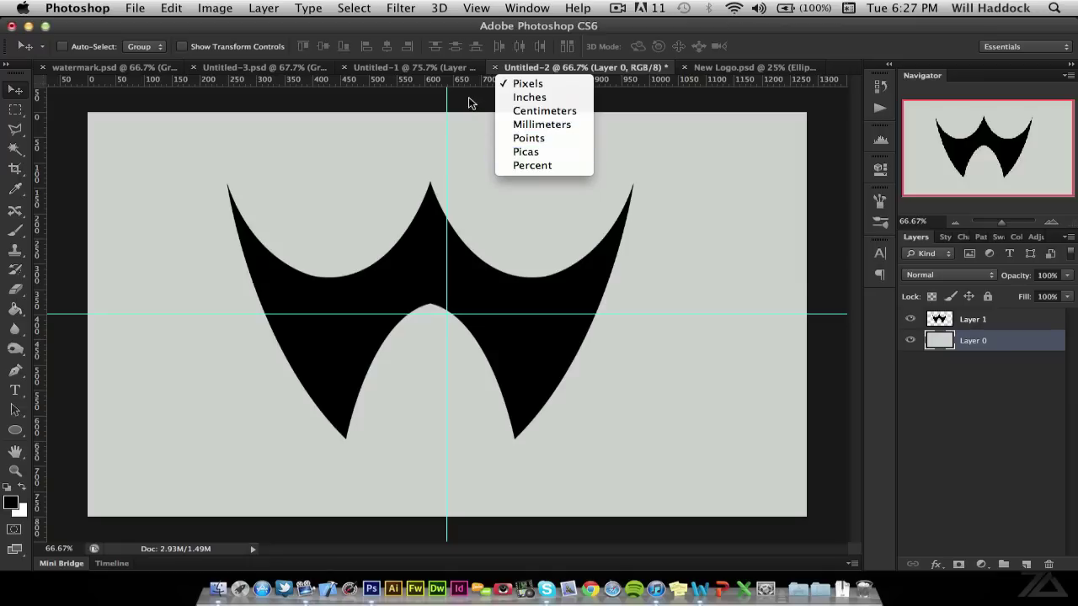
left_click(467, 101)
double_click(463, 82)
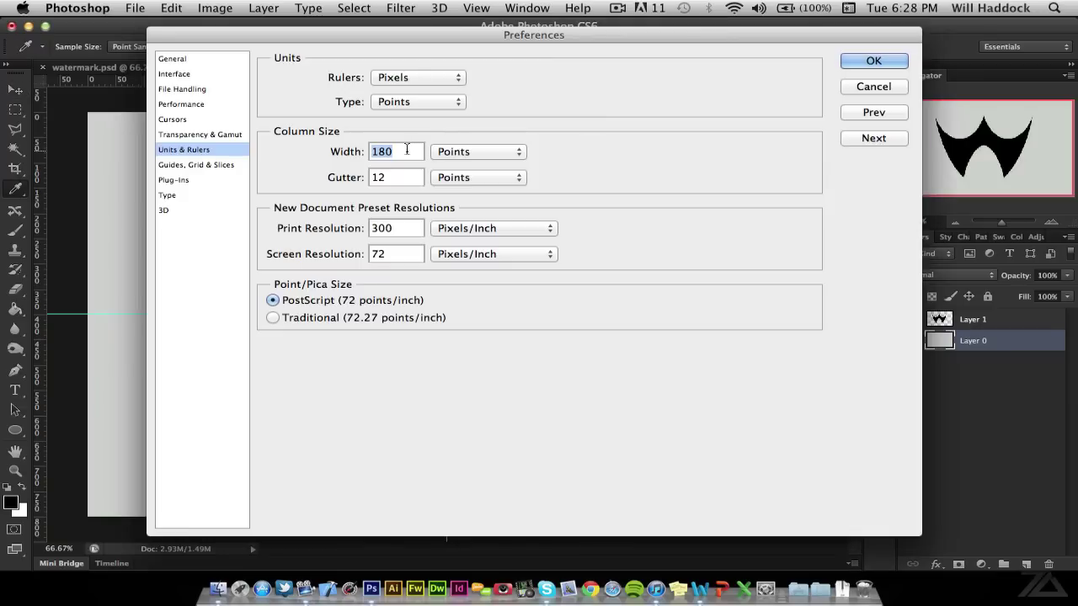
key("Escape")
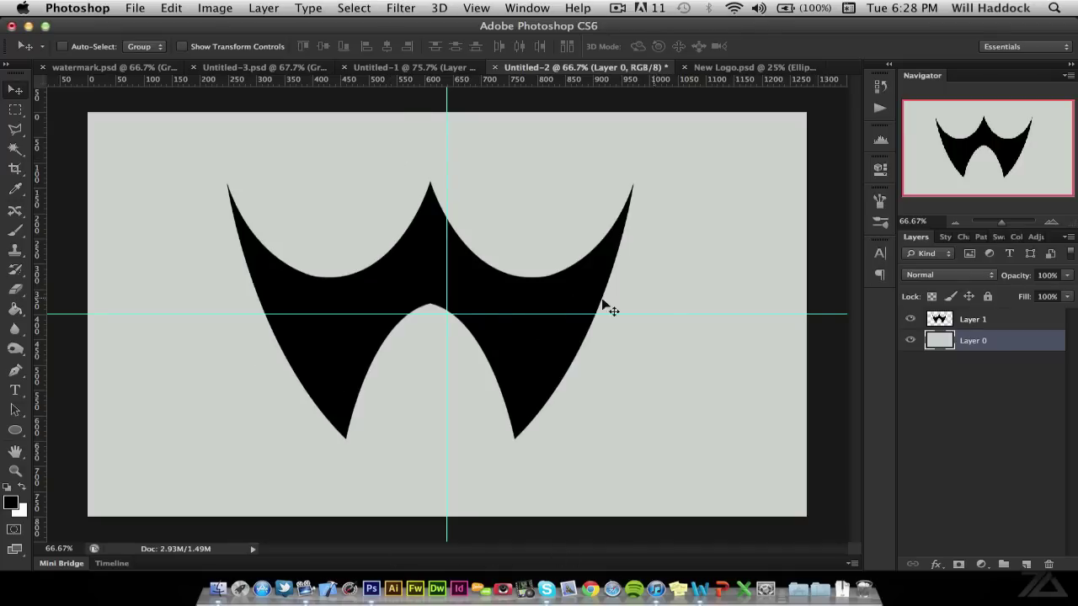
Step: Move the W logo right to centre it and shrink it around its centre
left_click(974, 319)
key("ctrl+t")
left_click_drag(509, 276, 533, 287)
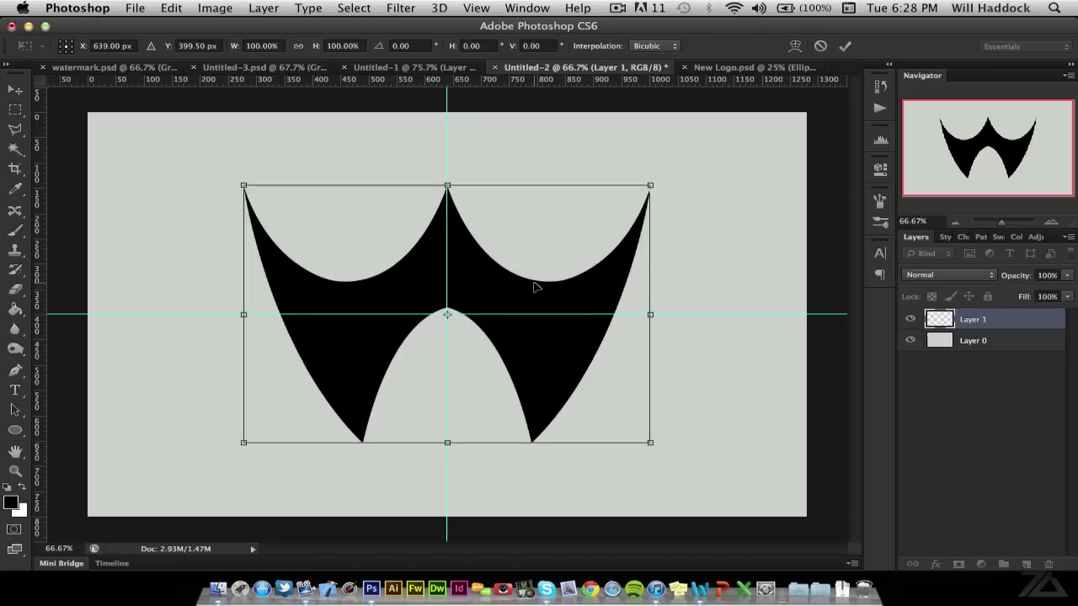
key("Return")
key("ctrl+t")
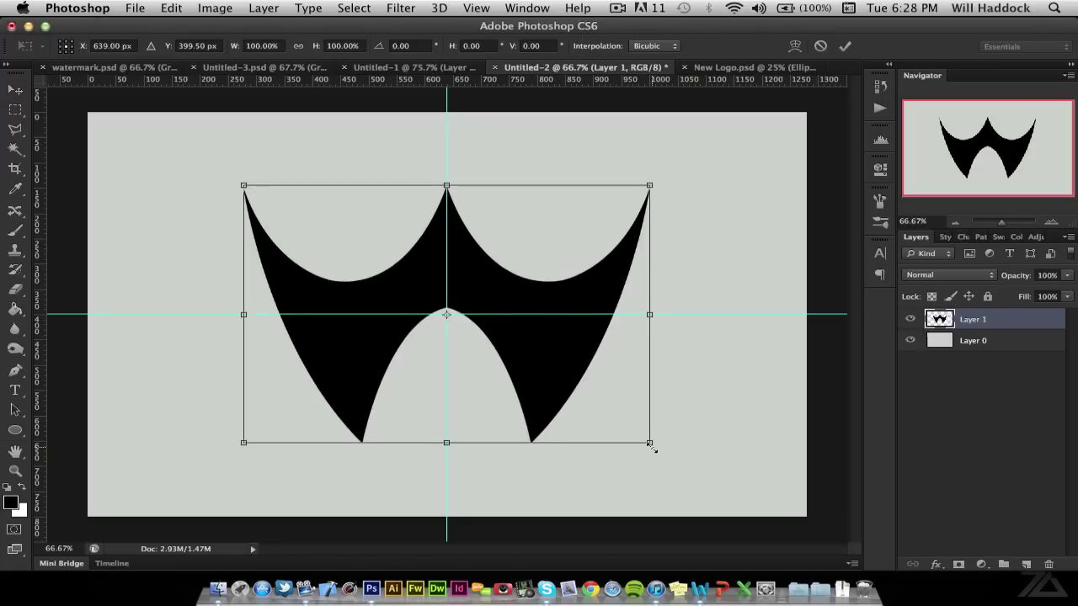
left_click_drag(650, 444, 586, 436)
key("Return")
Step: Type the designer's name plus 'Design' below the logo and set it to 24 pt
key("t")
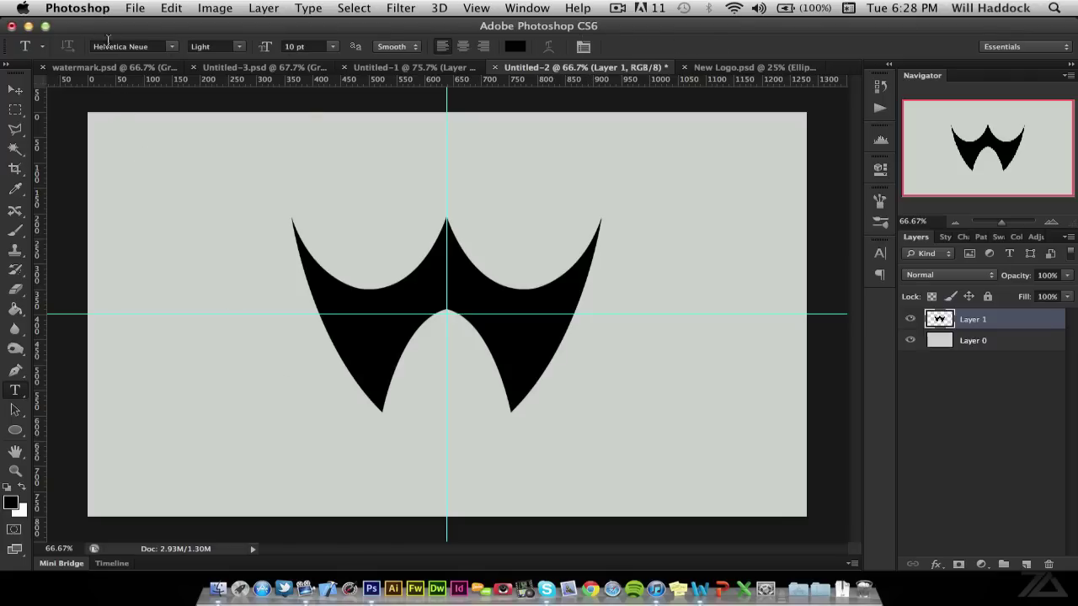
left_click(447, 450)
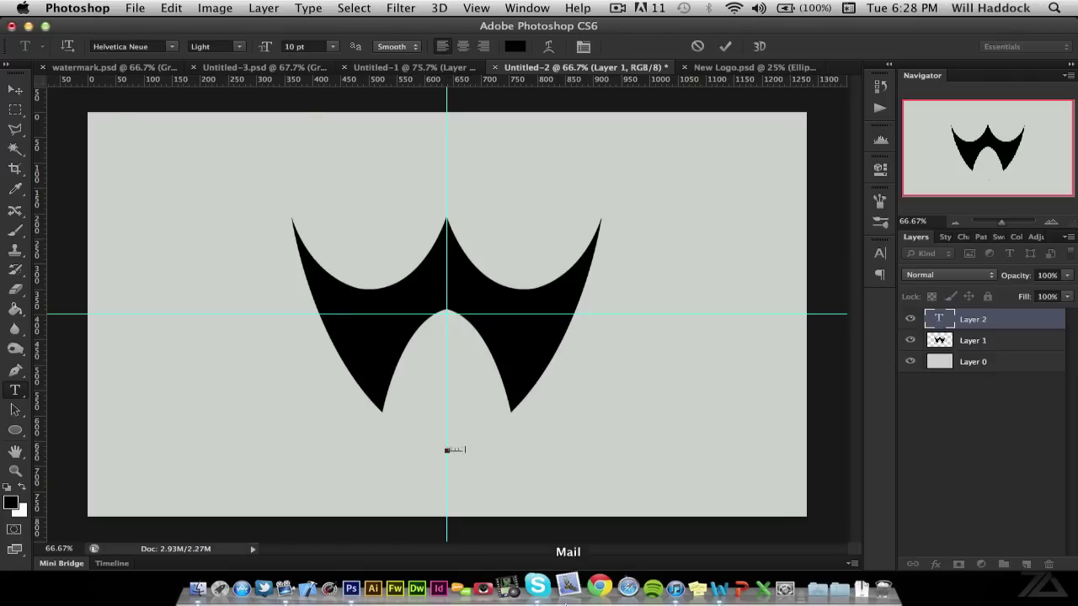
type("Will Haddock Design")
key("super+a")
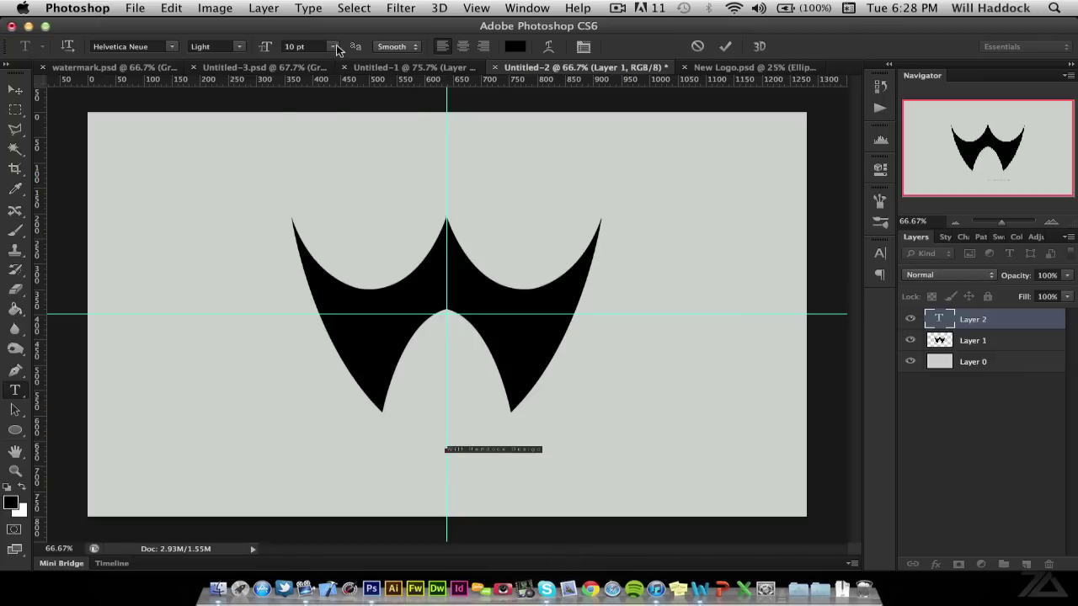
left_click(336, 48)
left_click(320, 195)
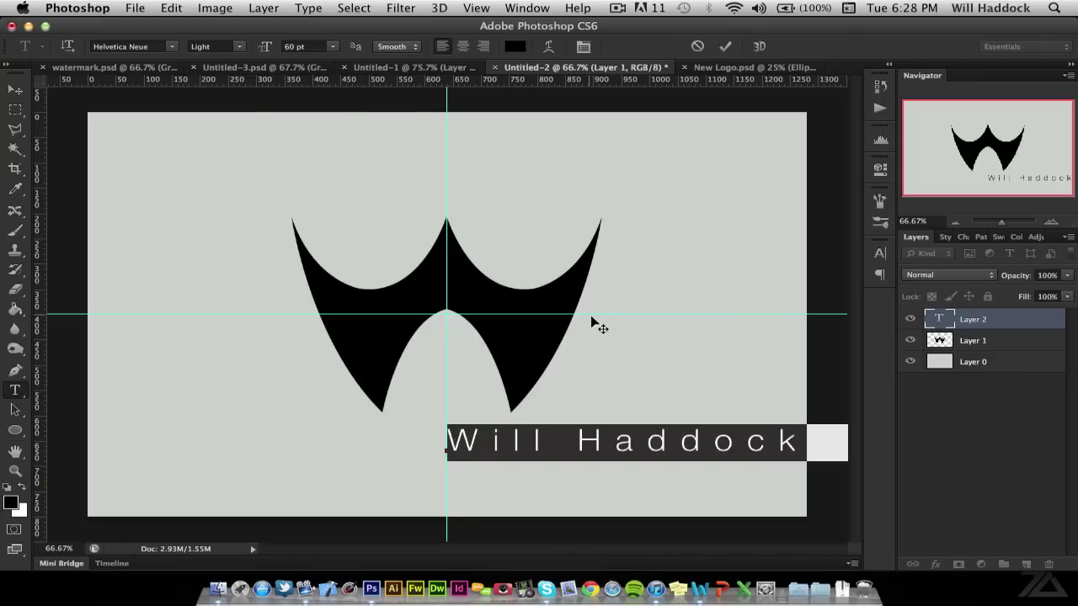
left_click_drag(595, 326, 368, 335)
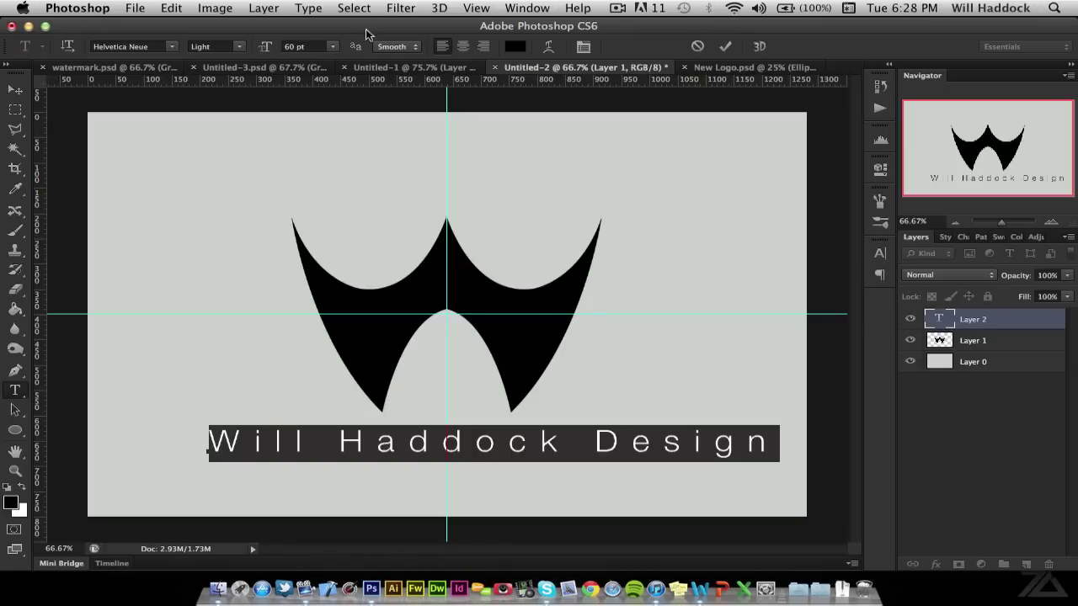
left_click(333, 47)
left_click(311, 162)
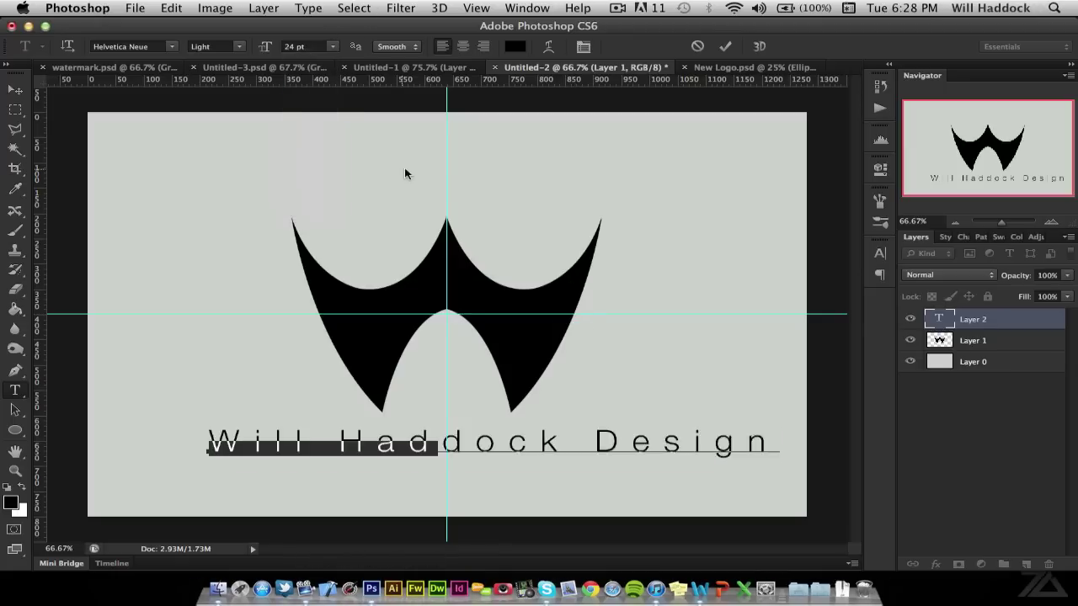
Step: Commit the tagline and move it onto the vertical centre guide
left_click(725, 46)
key("super+t")
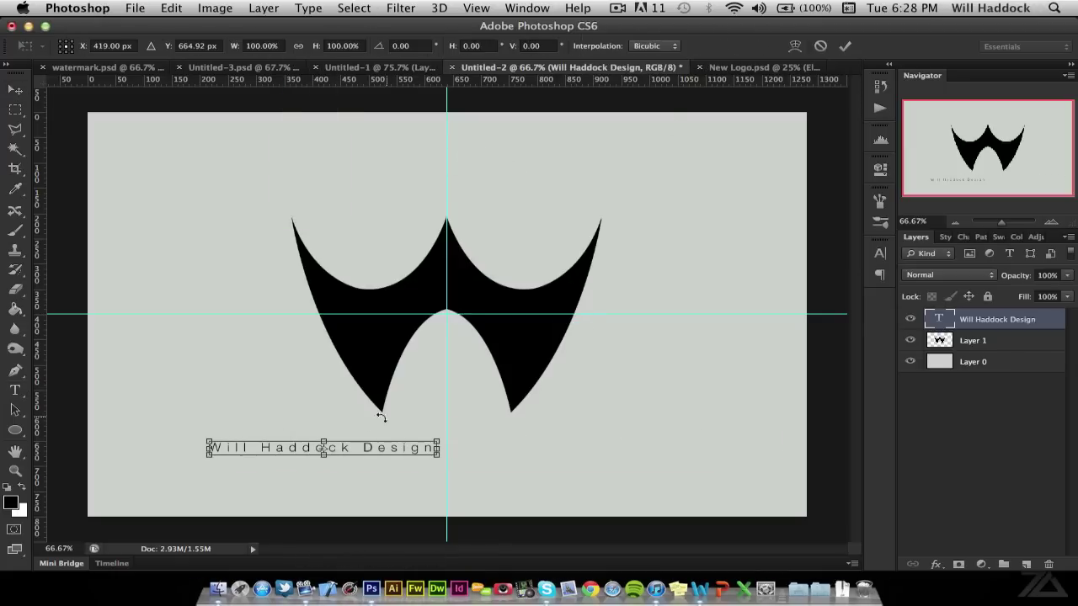
left_click_drag(336, 447, 517, 437)
key("Return")
Step: Scale the W logo down about its centre
left_click(1029, 347)
key("super+t")
left_click_drag(598, 410, 560, 385)
key("Return")
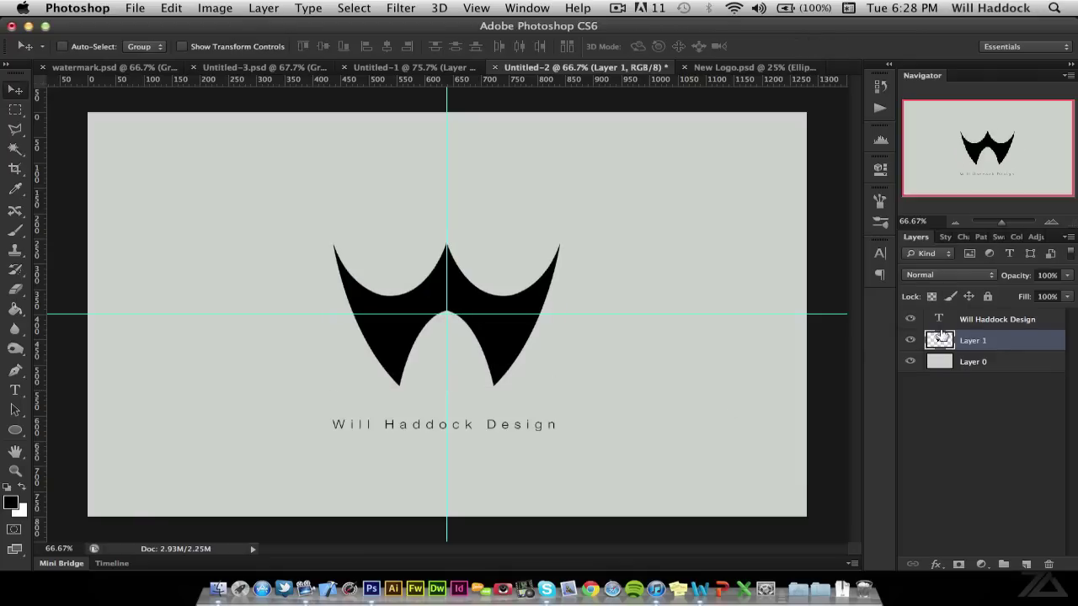
Step: Nudge the tagline up closer to the logo and narrow it around its centre
left_click(970, 323)
left_click_drag(707, 416, 708, 404)
key("super+t")
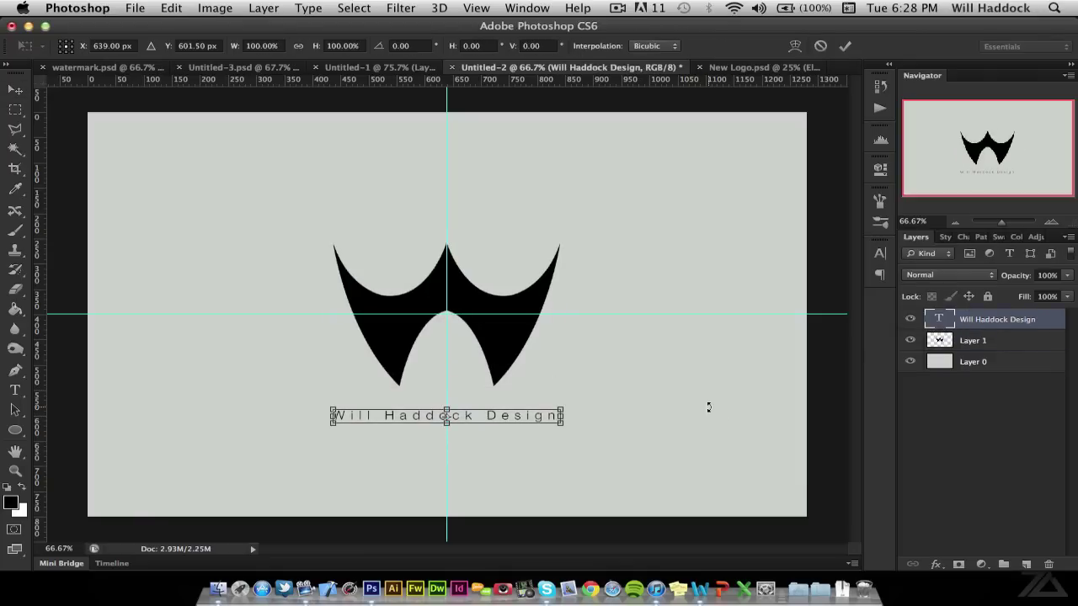
key("Return")
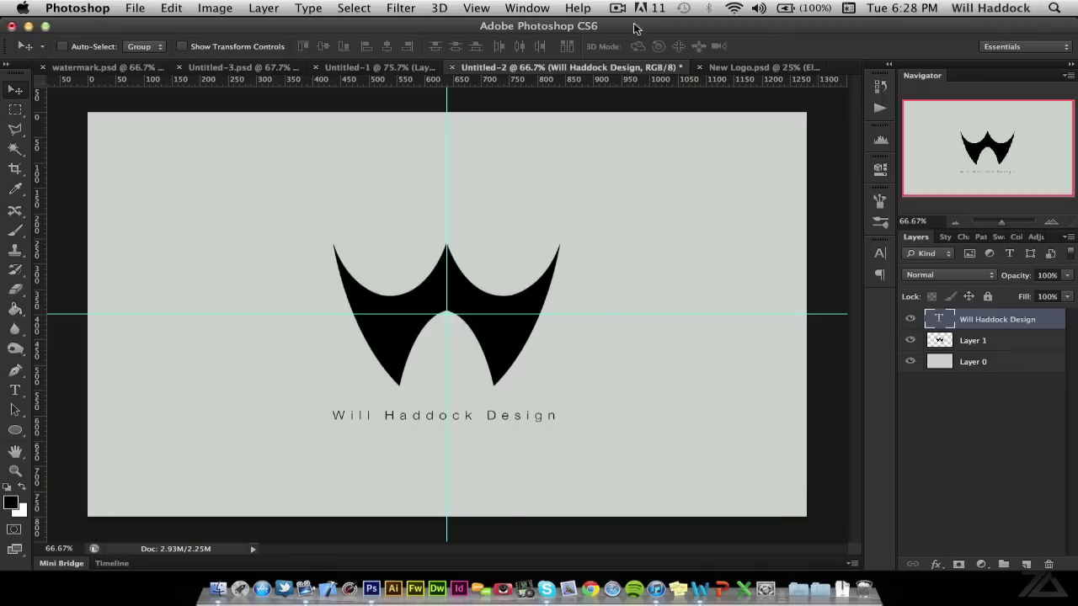
key("super+t")
left_click_drag(569, 428, 539, 428)
key("Return")
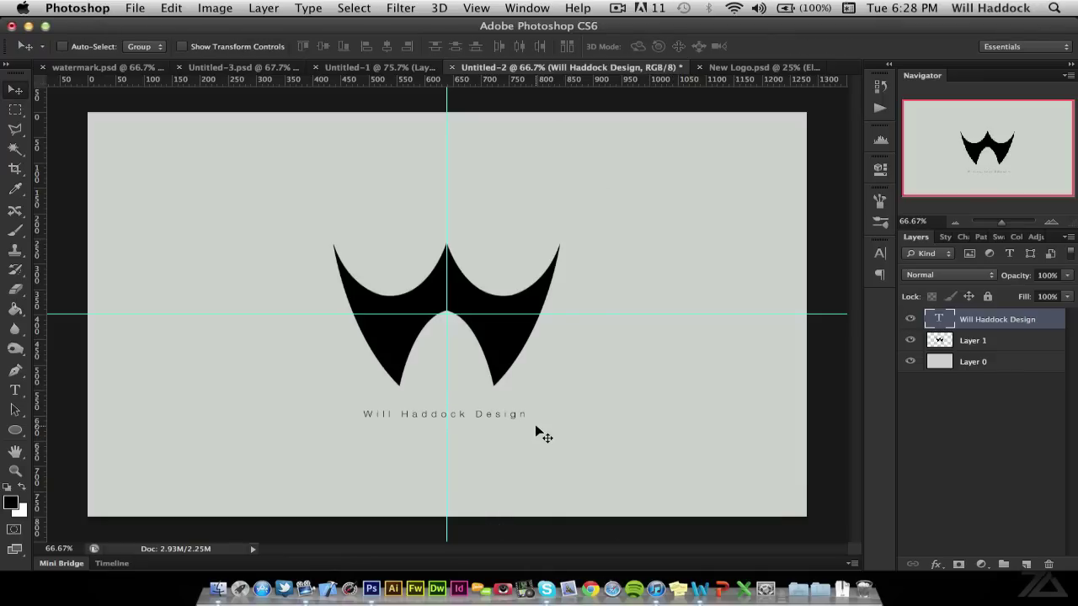
double_click(1010, 345)
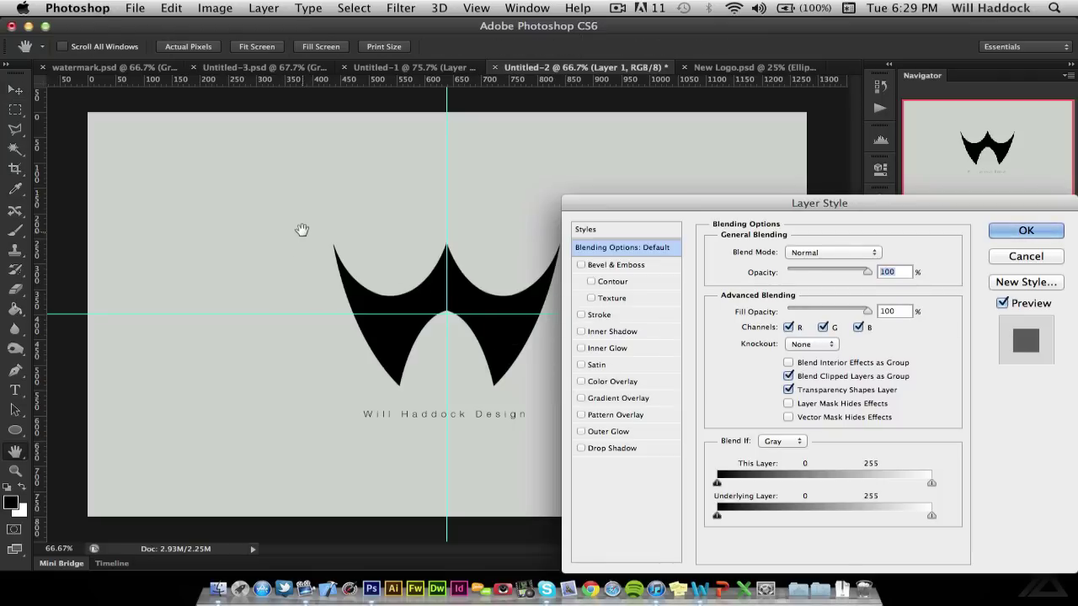
Step: Add a Color Overlay to the W logo using dark grey 454545
left_click(606, 382)
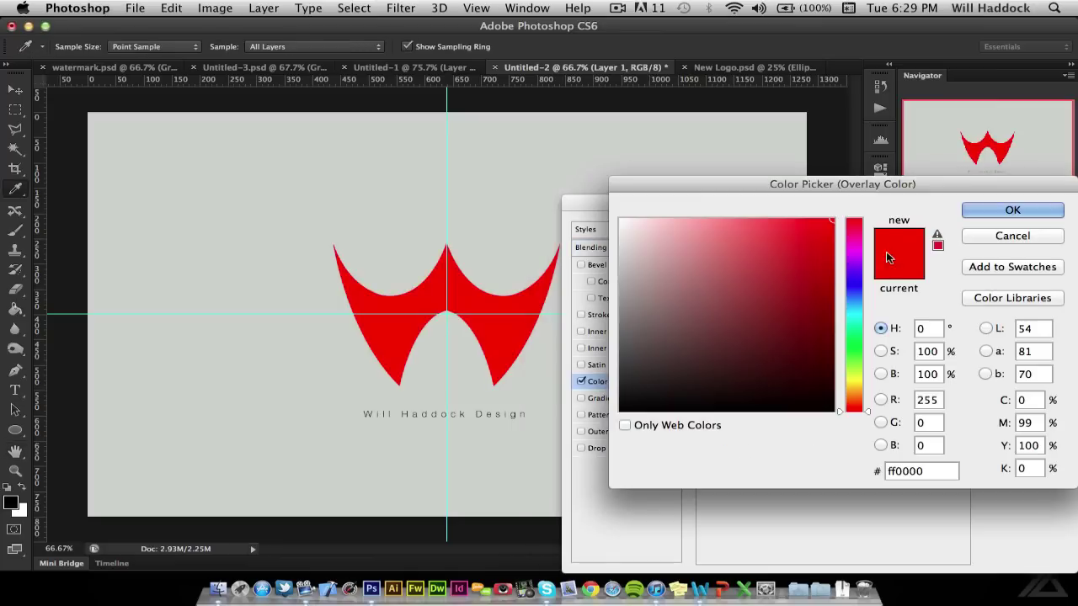
left_click(889, 261)
left_click(620, 360)
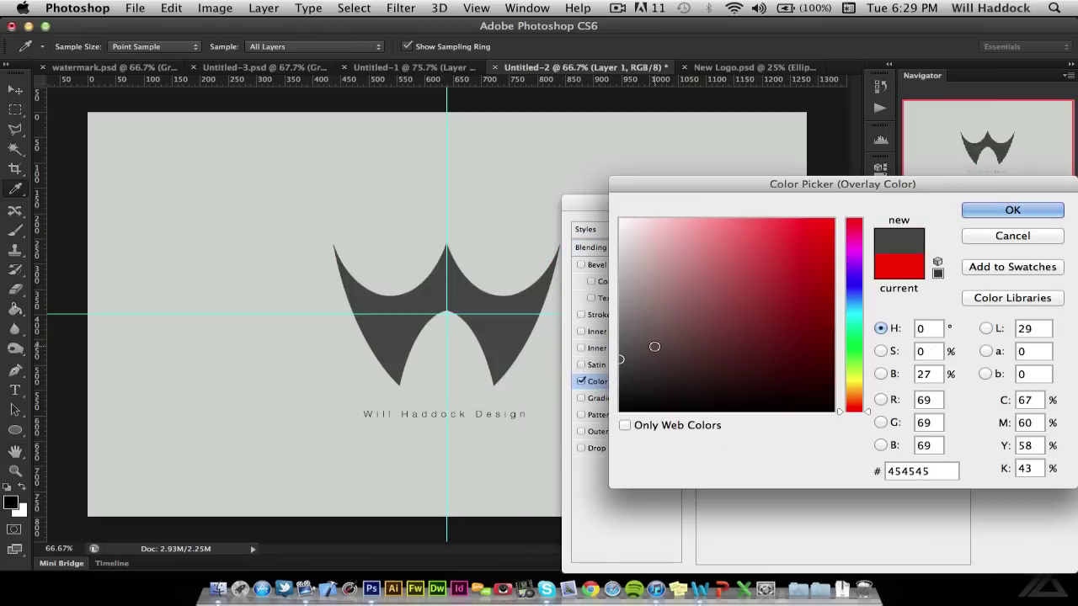
Step: Confirm the 454545 overlay colour and close the layer style settings
key("Return")
key("Return")
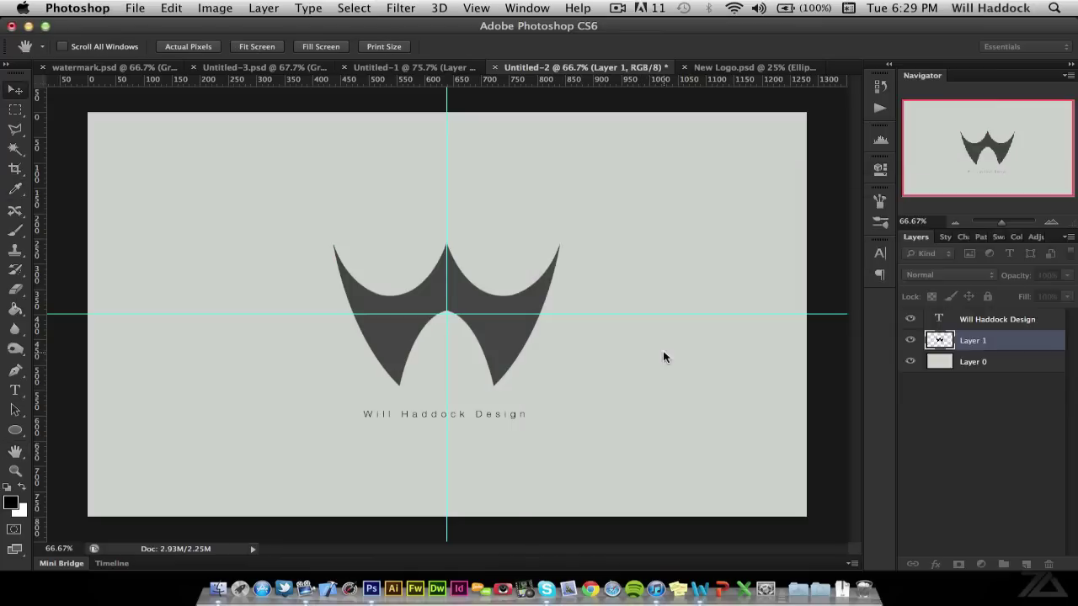
key("super+equal")
scroll(666, 351, "down", 5)
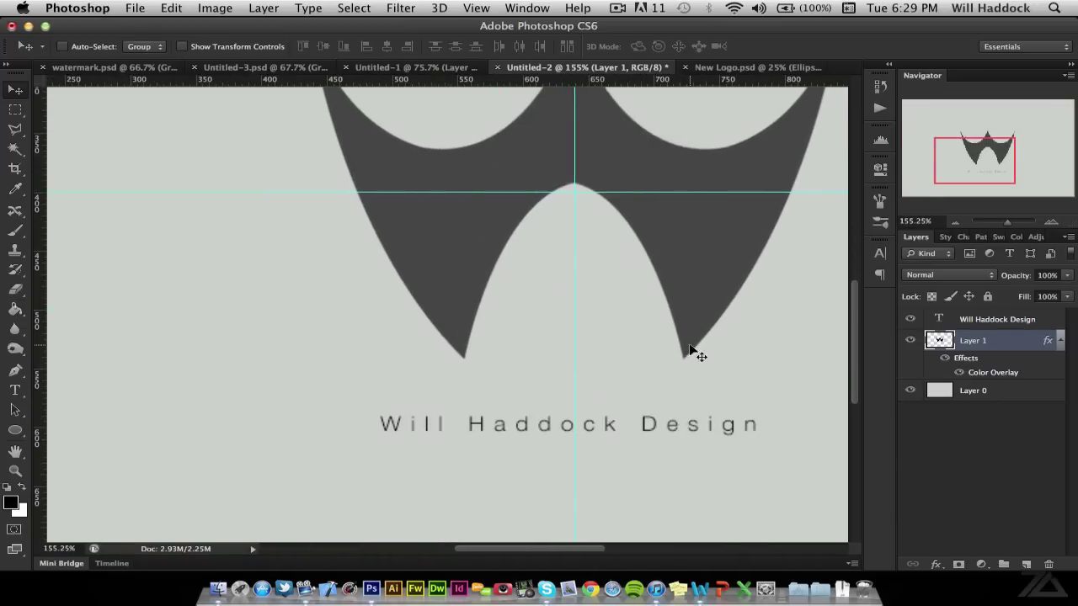
scroll(691, 354, "up", 1)
Step: Add a white Outer Glow in Overlay mode at 49% opacity to the logo
double_click(1002, 372)
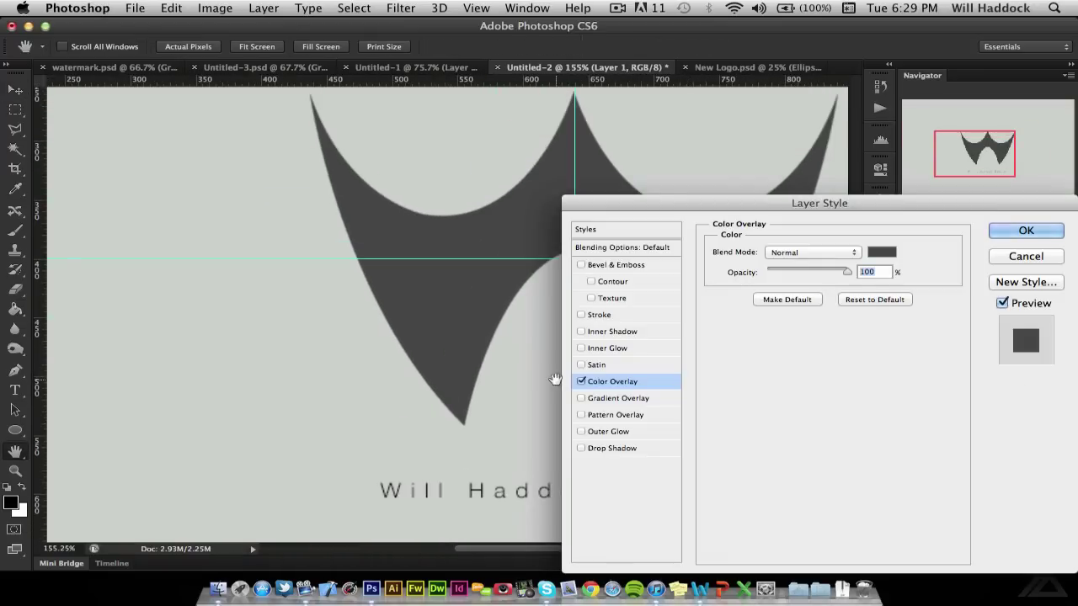
left_click(603, 434)
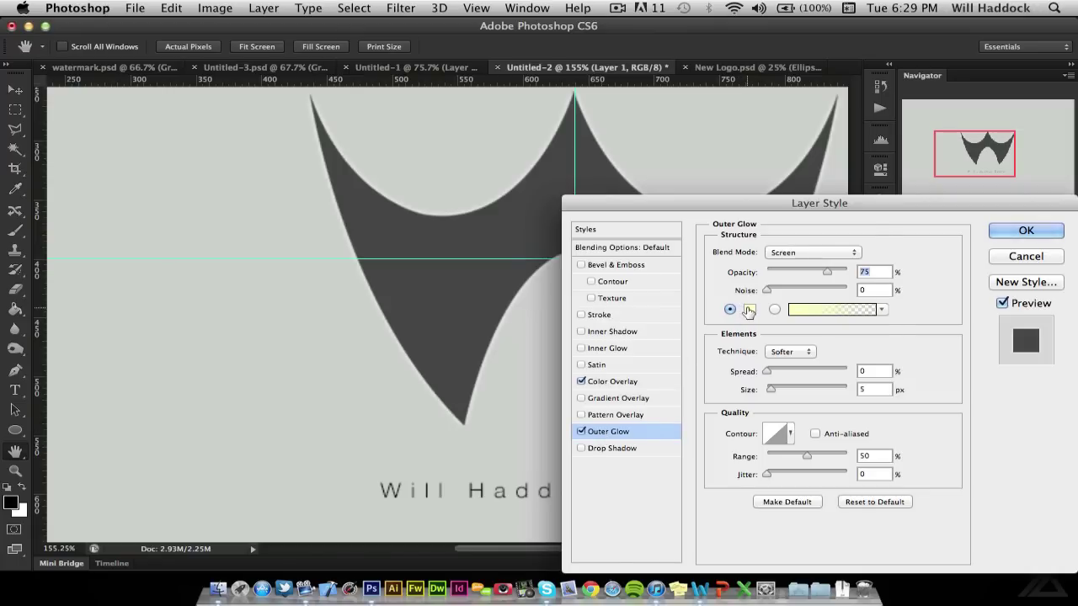
left_click(748, 309)
left_click(620, 221)
key("Return")
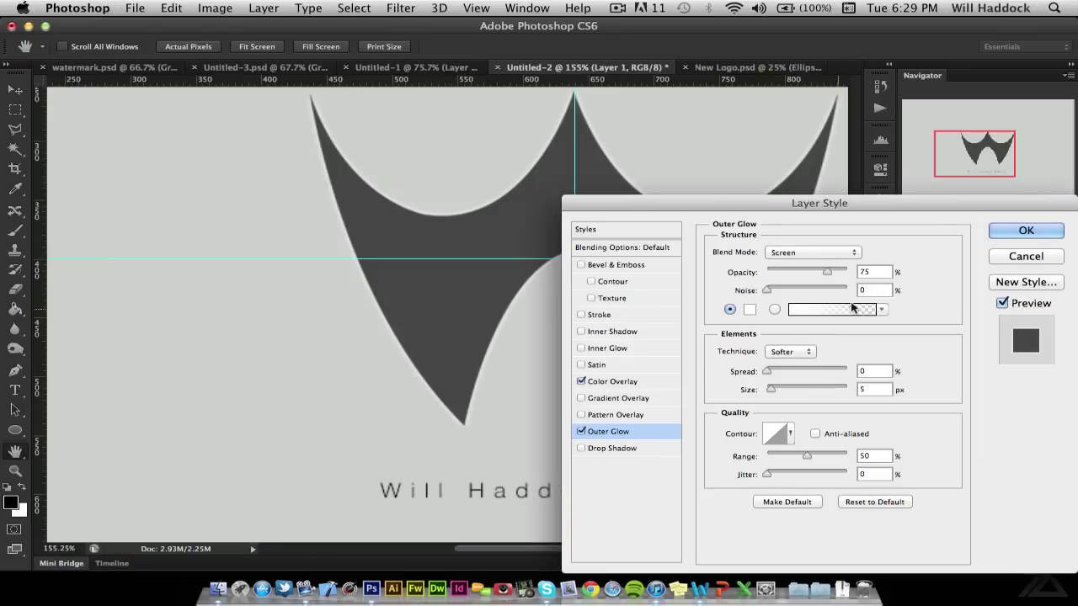
left_click(818, 253)
left_click(808, 300)
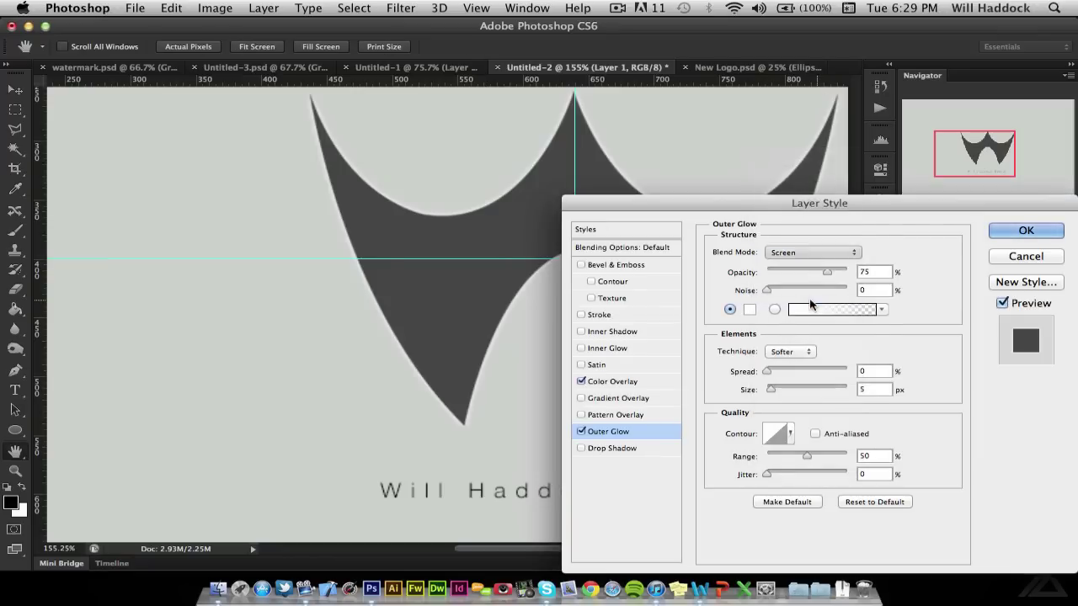
left_click(806, 269)
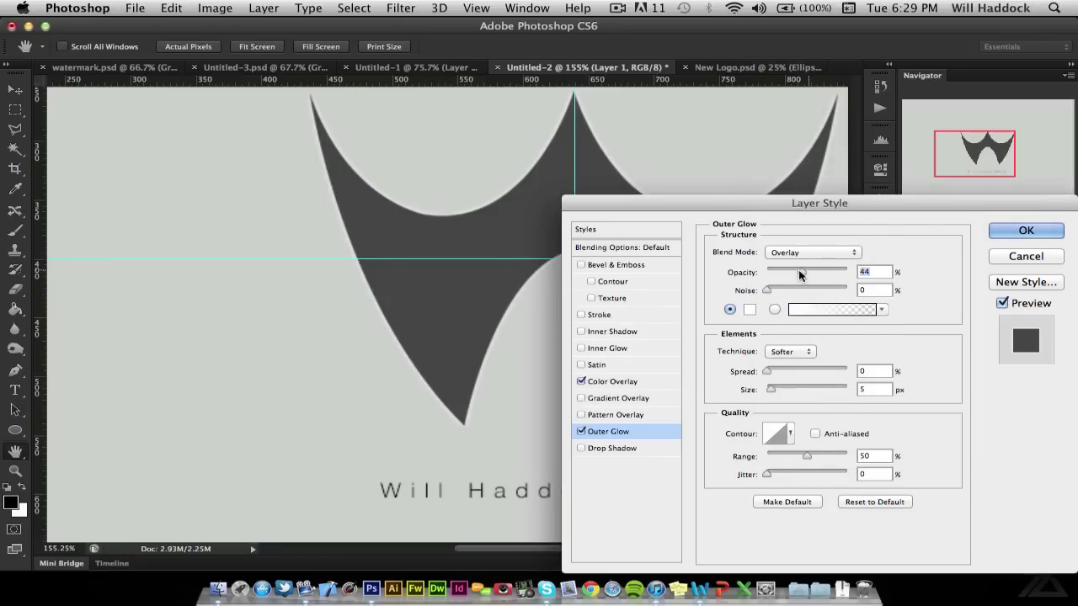
key("Return")
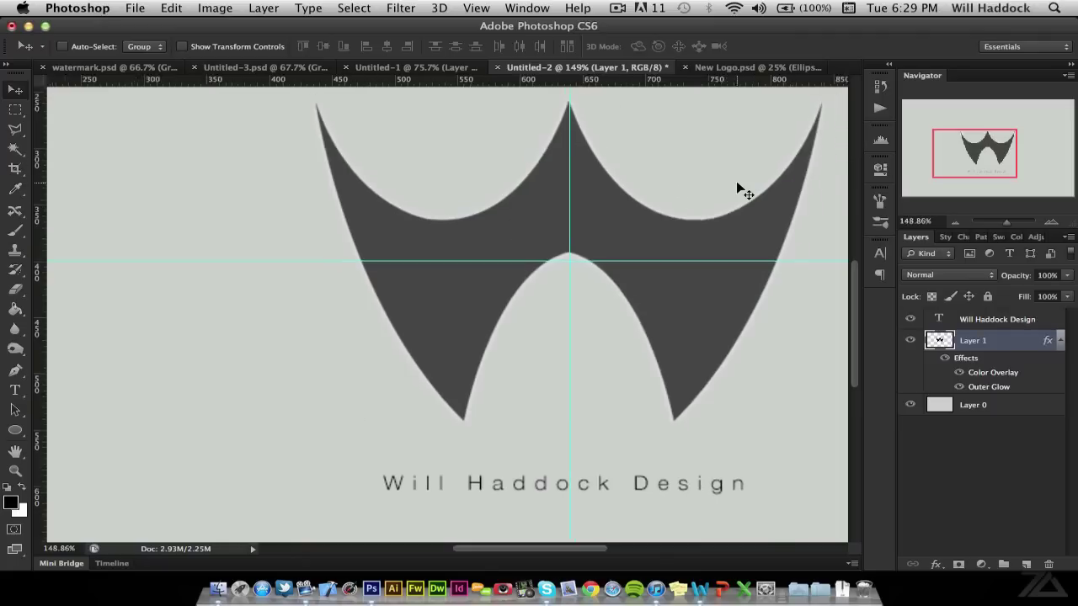
scroll(736, 181, "down", 3)
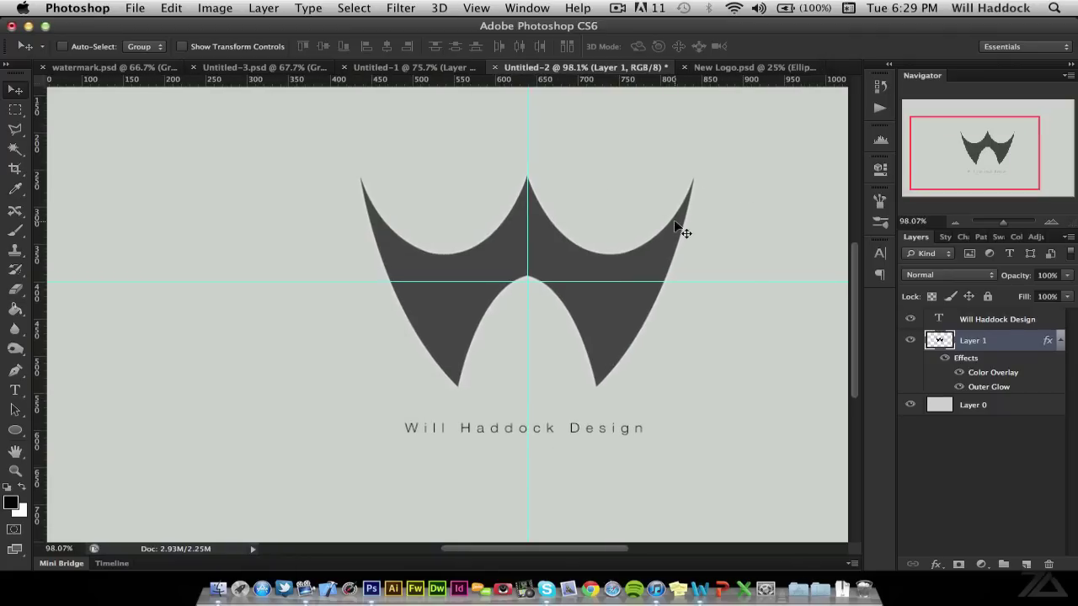
scroll(636, 262, "down", 3)
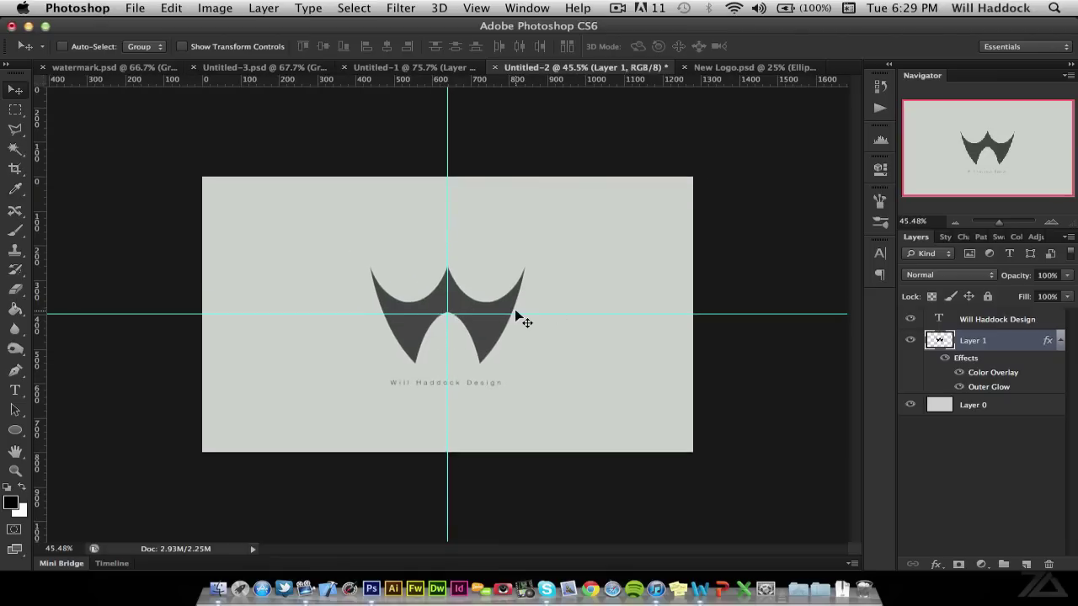
scroll(516, 316, "up", 3)
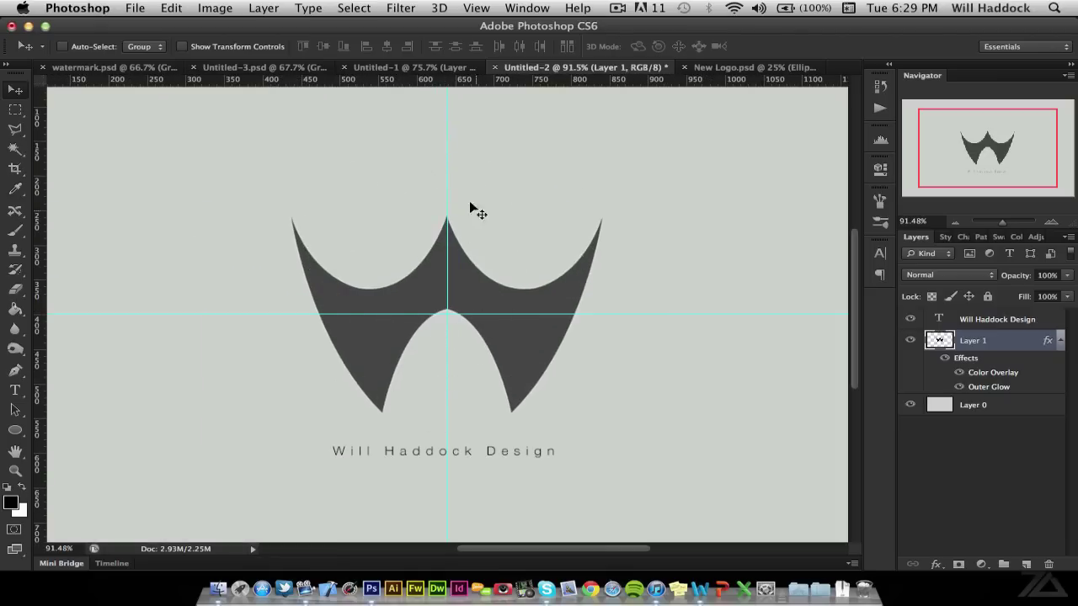
scroll(490, 313, "up", 2)
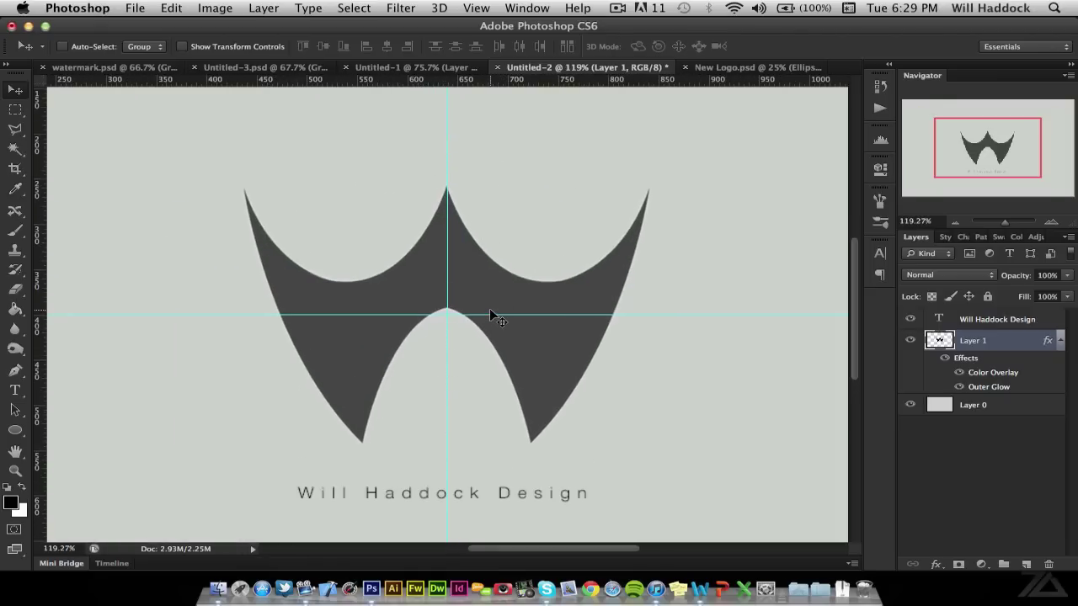
Step: Turn off the outer glow and add an inner shadow at 90° angle, 4 px distance
double_click(980, 385)
left_click(581, 431)
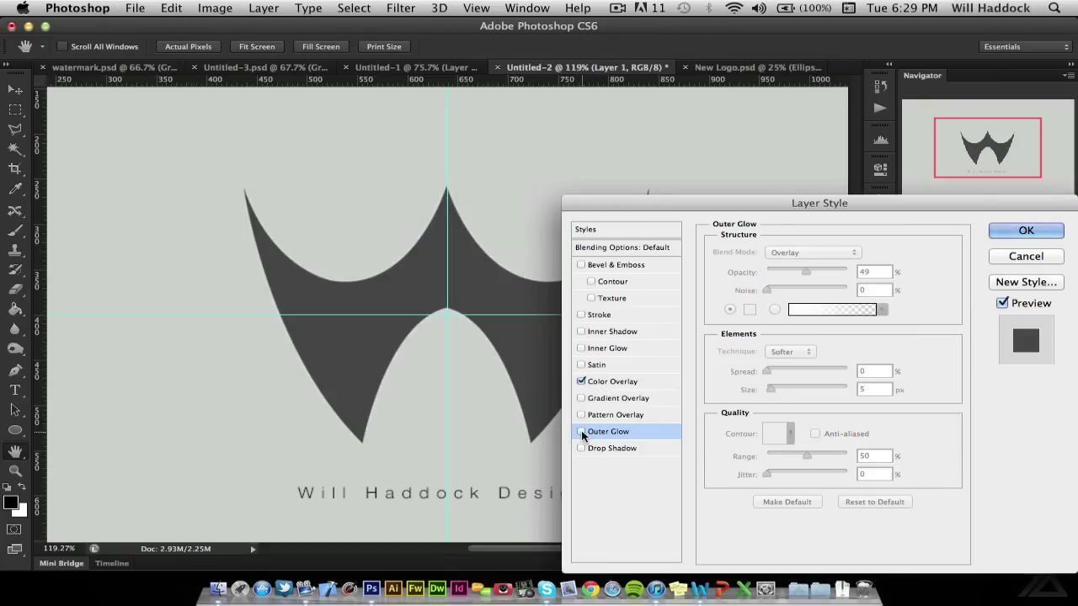
left_click(608, 332)
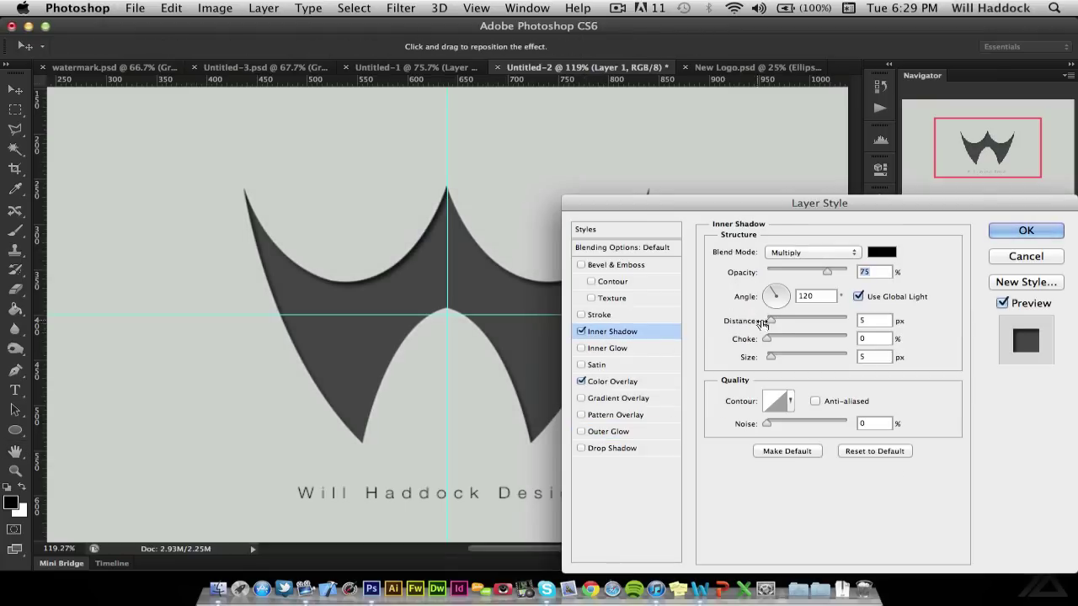
left_click_drag(769, 321, 762, 321)
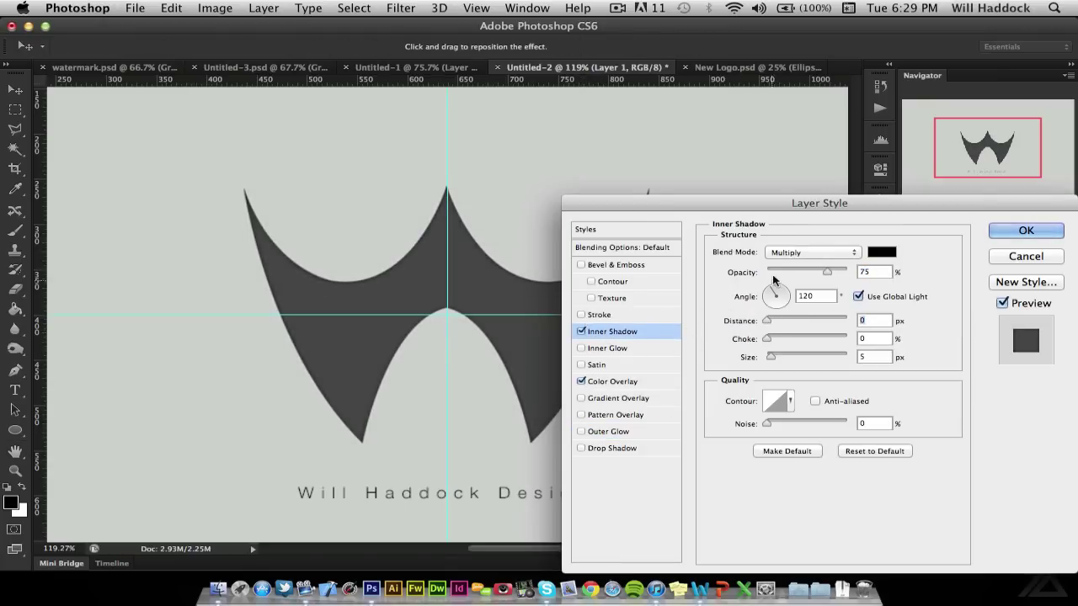
left_click(857, 296)
type("90")
left_click(887, 319)
key("Up")
key("Up")
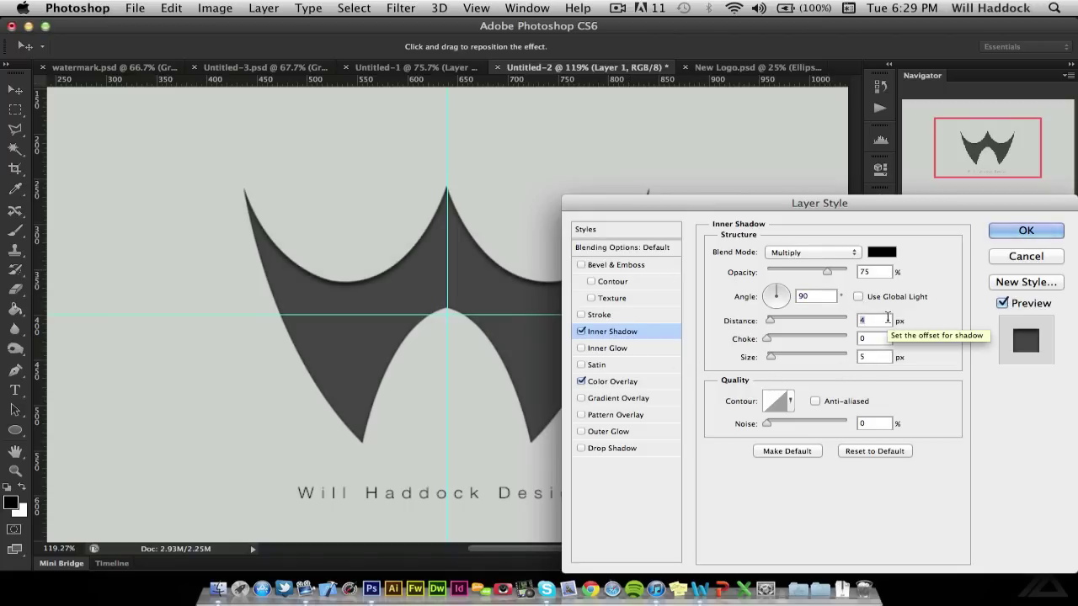
Step: Make the inner shadow white, Overlay mode, 28% opacity, and apply it
left_click(882, 251)
left_click_drag(722, 254, 620, 218)
left_click(1011, 209)
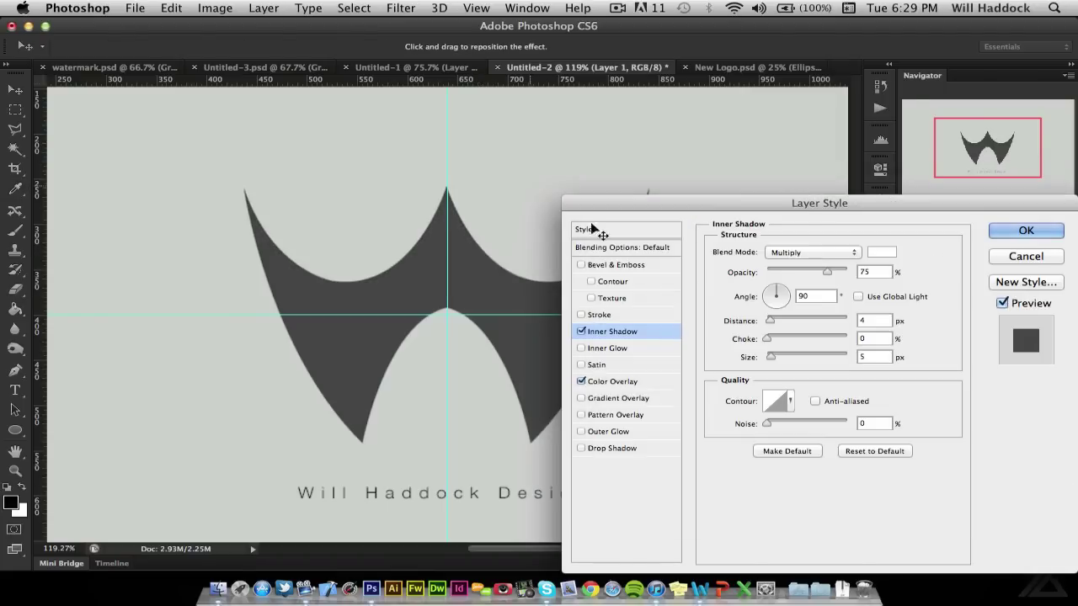
left_click(783, 252)
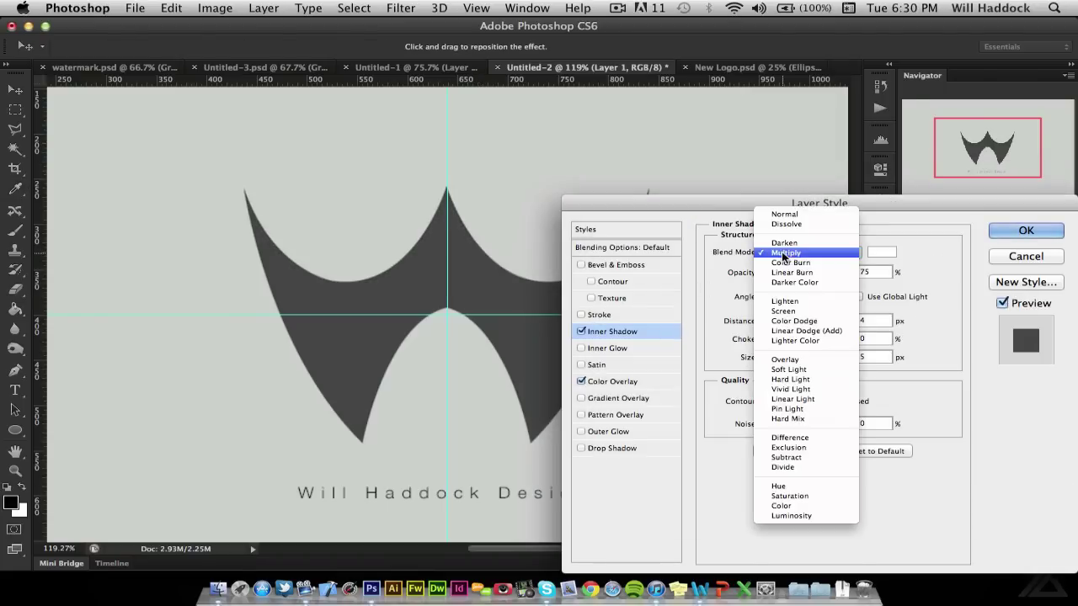
left_click(786, 361)
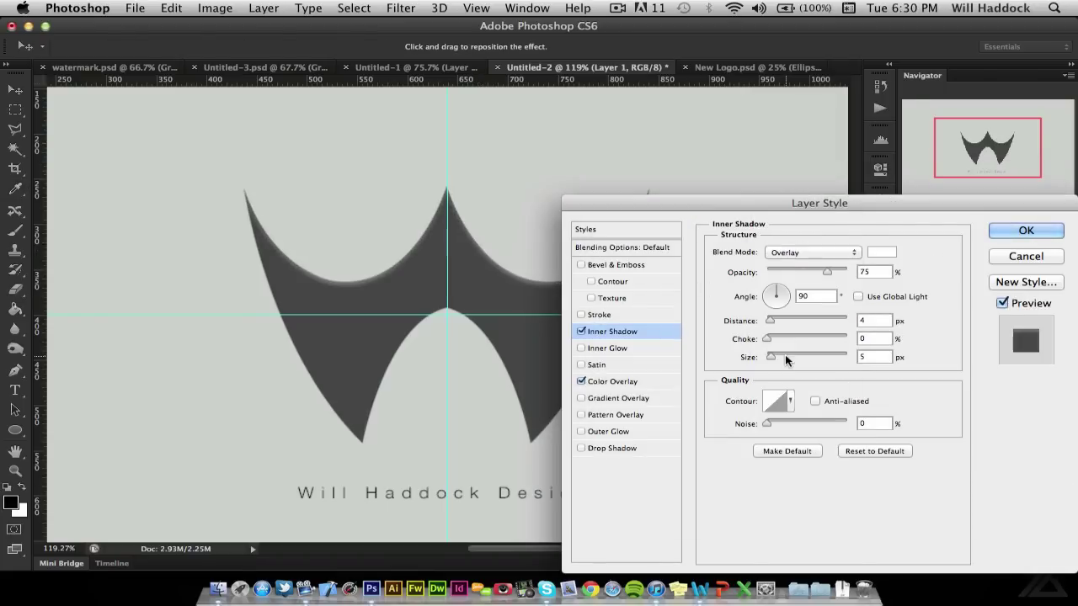
left_click(790, 253)
left_click(790, 253)
left_click(791, 271)
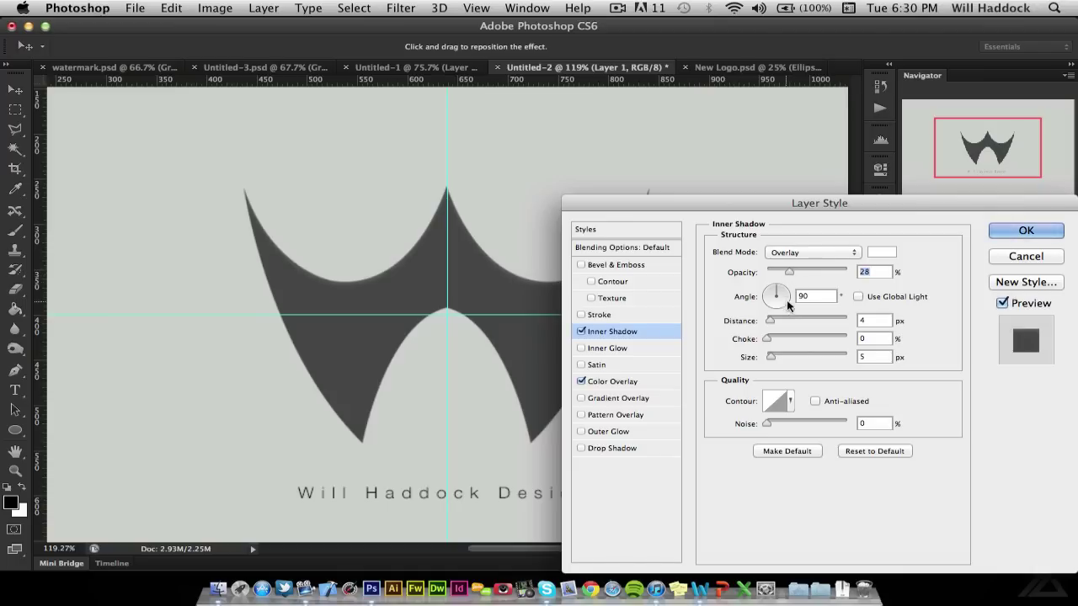
key("Return")
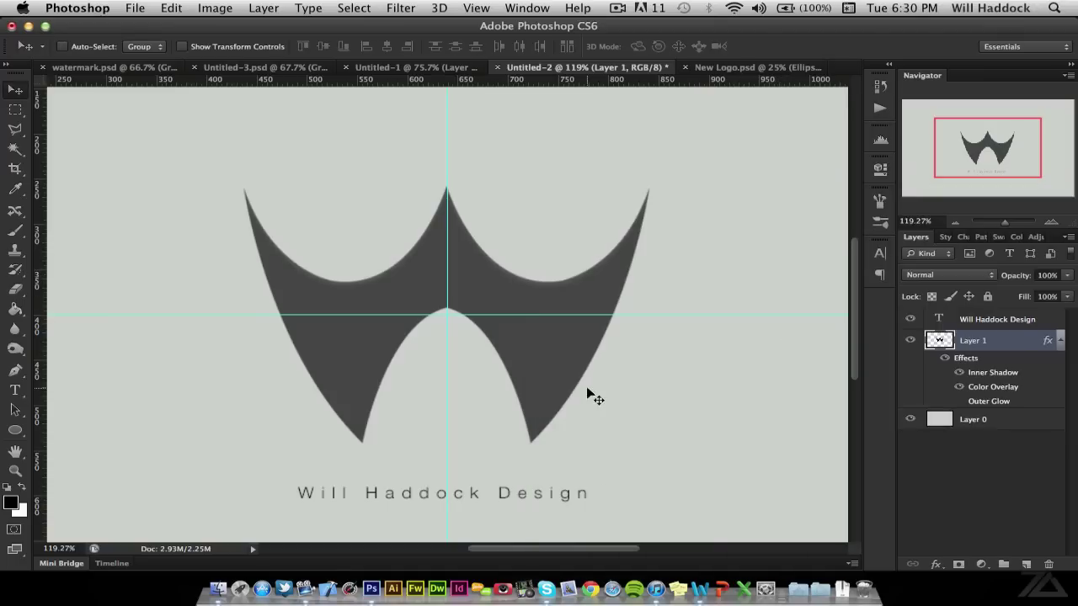
key("super+equal")
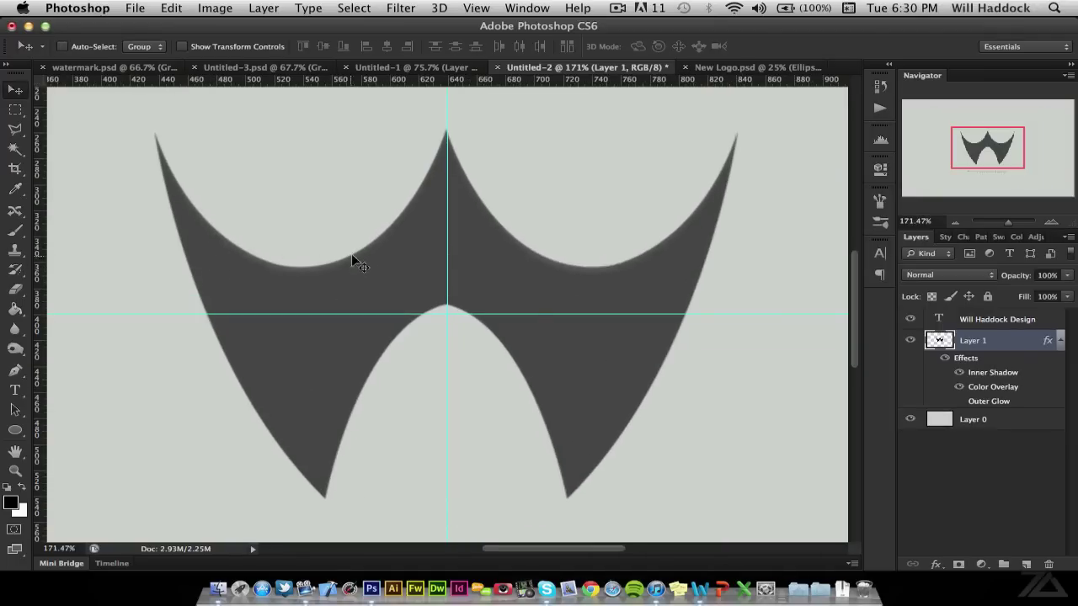
key("super+minus")
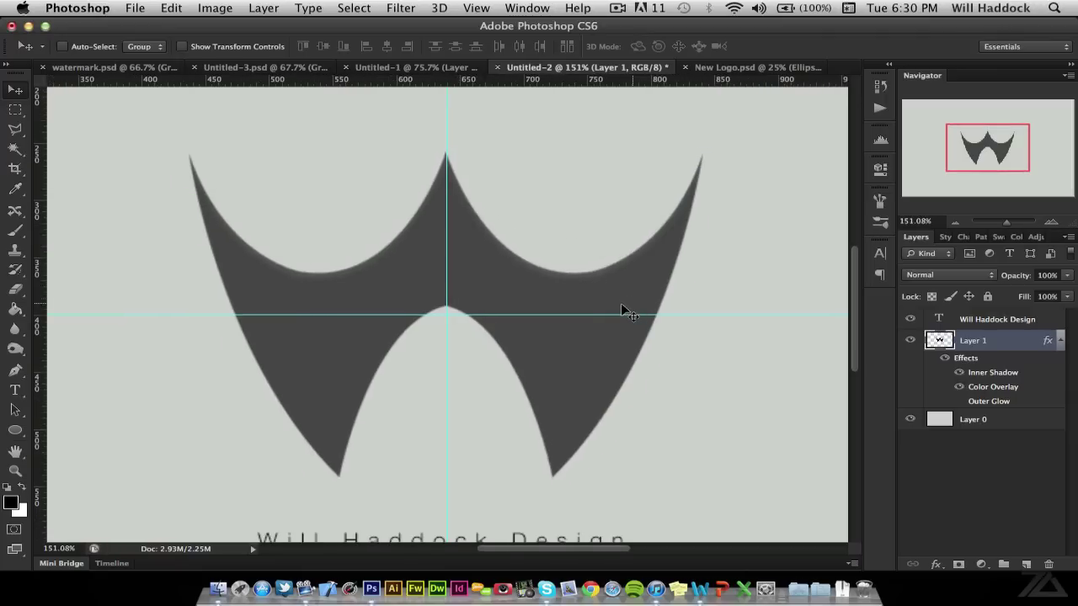
key("super+minus")
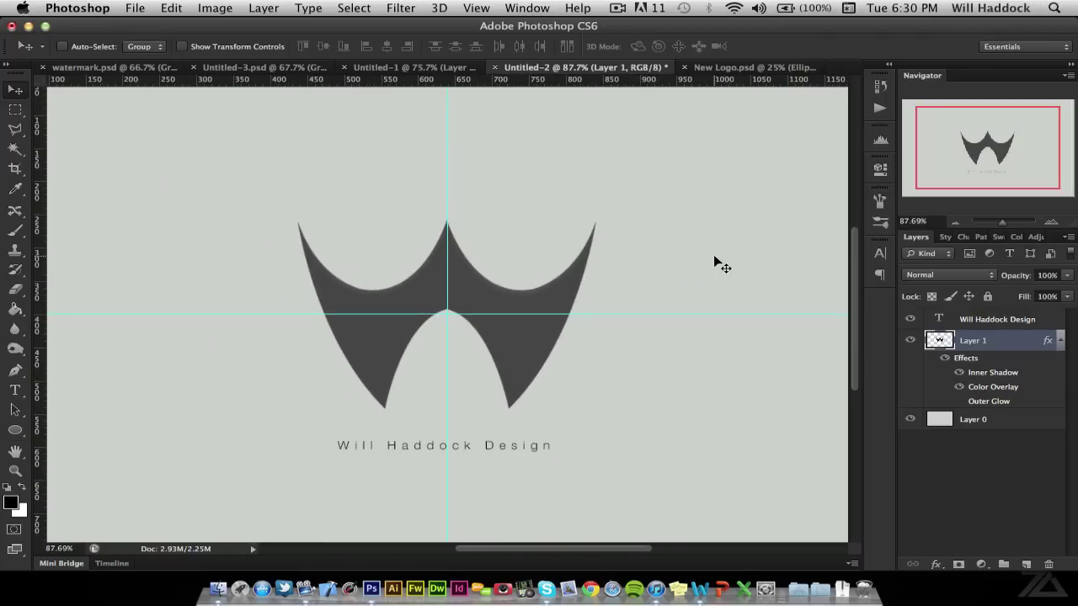
key("super+plus")
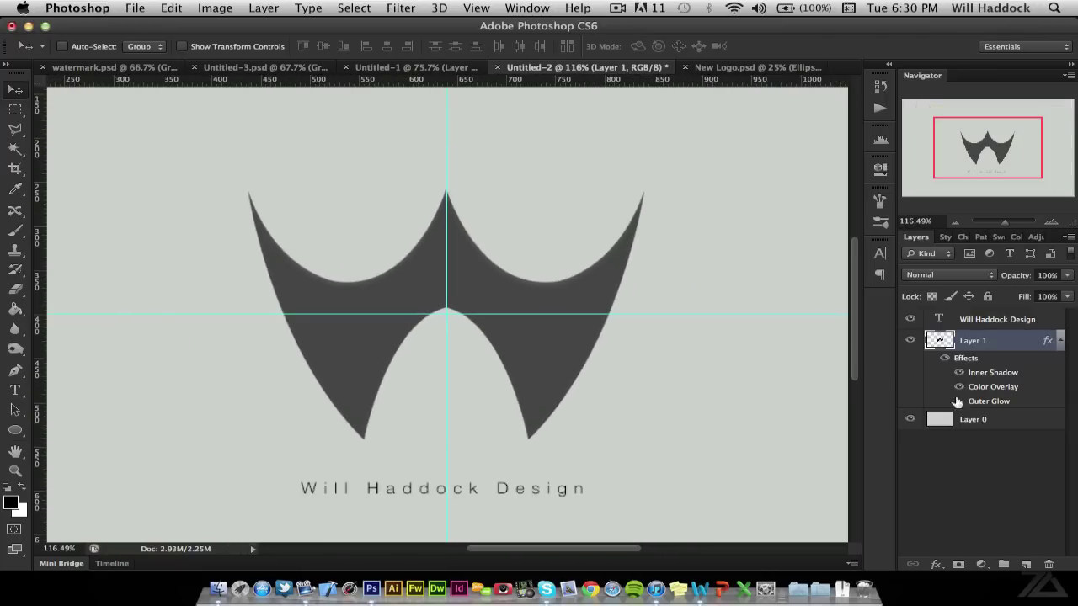
Step: Try a black 000000 inner glow on the W logo with the outer glow off
left_click(959, 401)
left_click(959, 372)
double_click(994, 376)
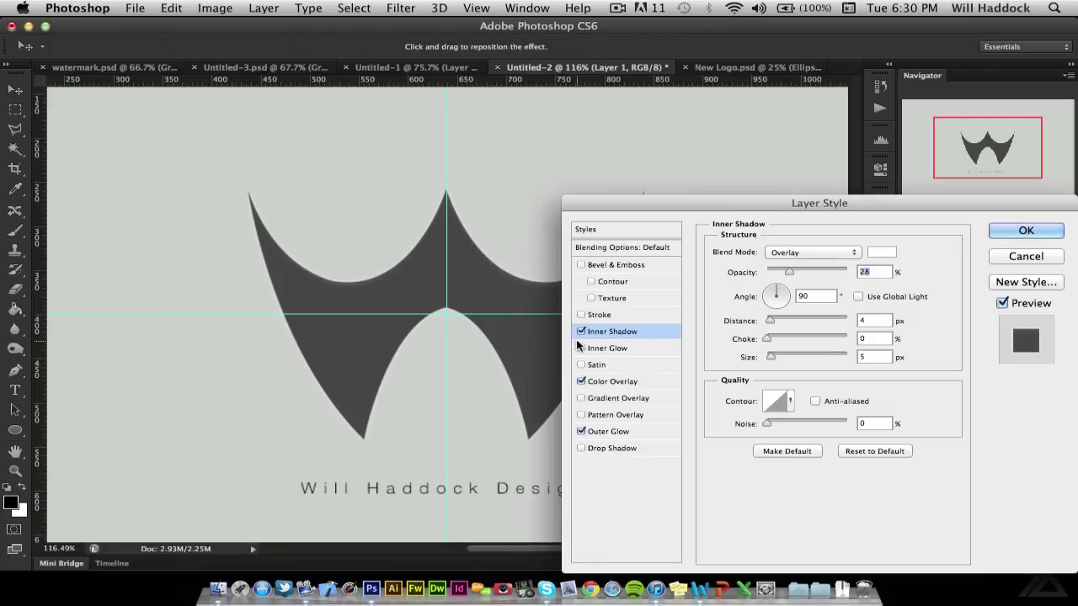
left_click(580, 431)
left_click(603, 349)
left_click(749, 309)
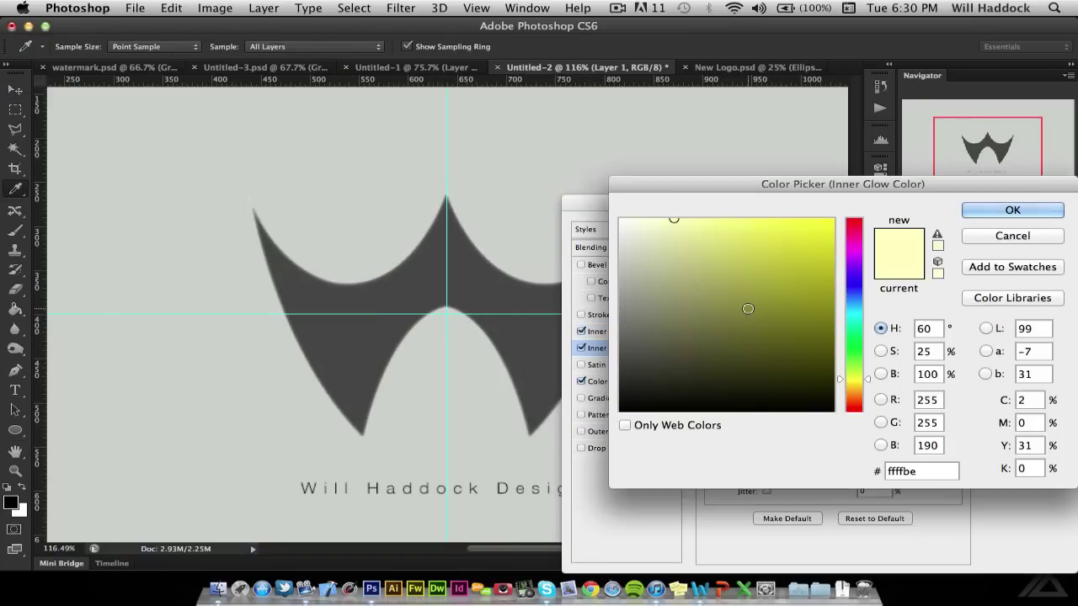
type("000000")
key("Return")
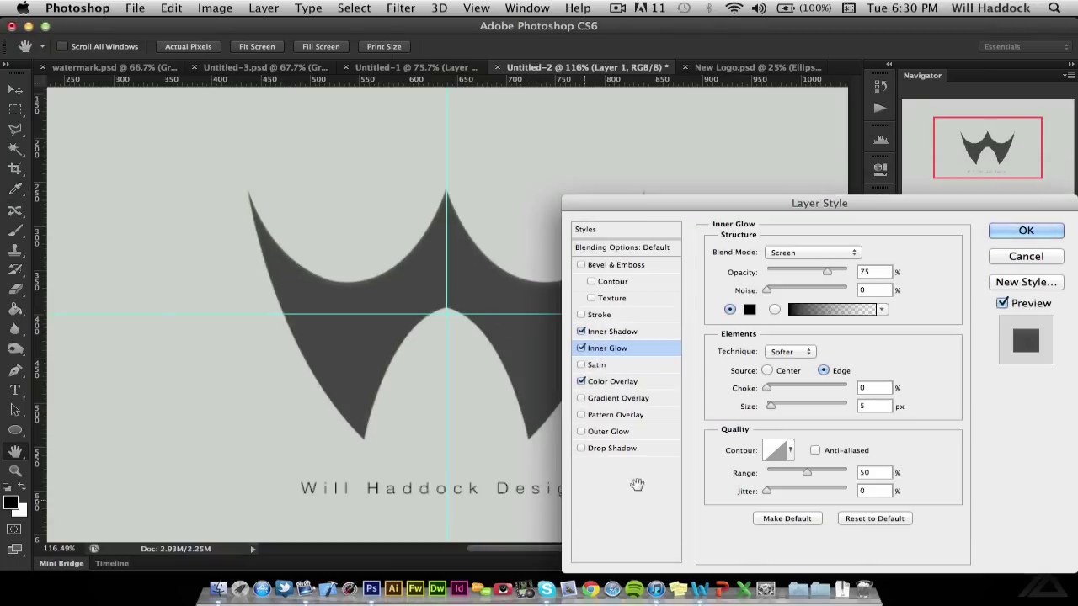
Step: Remove the inner glow and inner shadow, and set the outer glow to 40% opacity
left_click(580, 349)
left_click(580, 331)
left_click(580, 431)
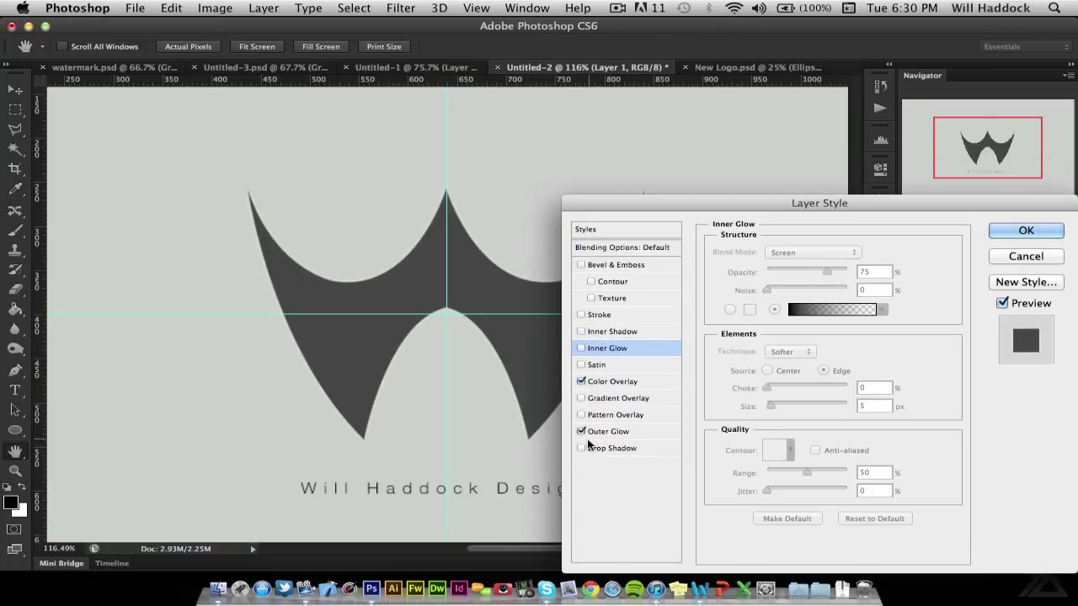
left_click(599, 432)
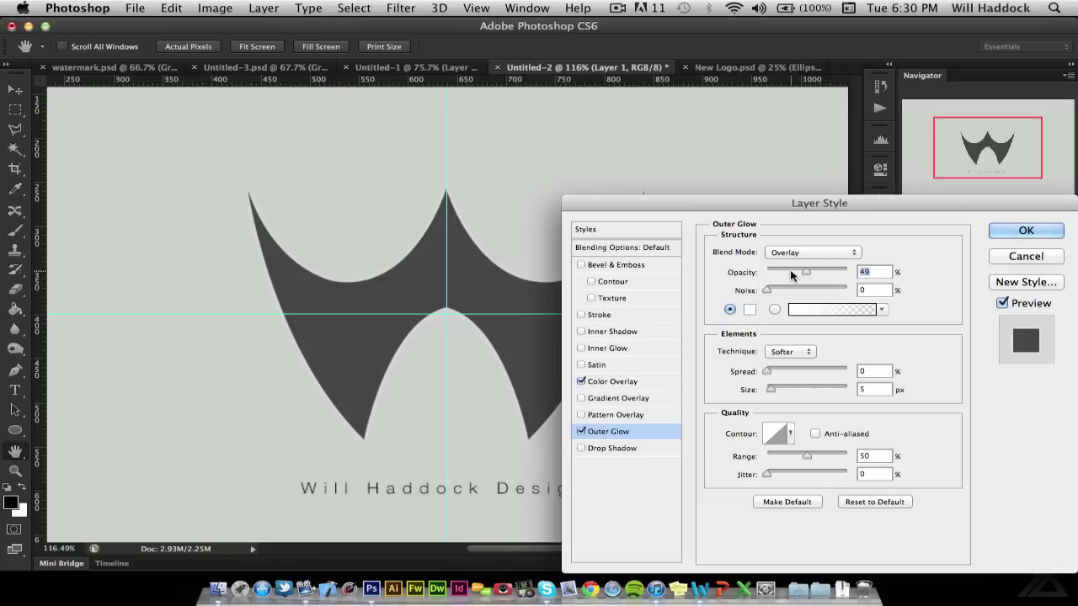
left_click_drag(790, 271, 798, 274)
key("Return")
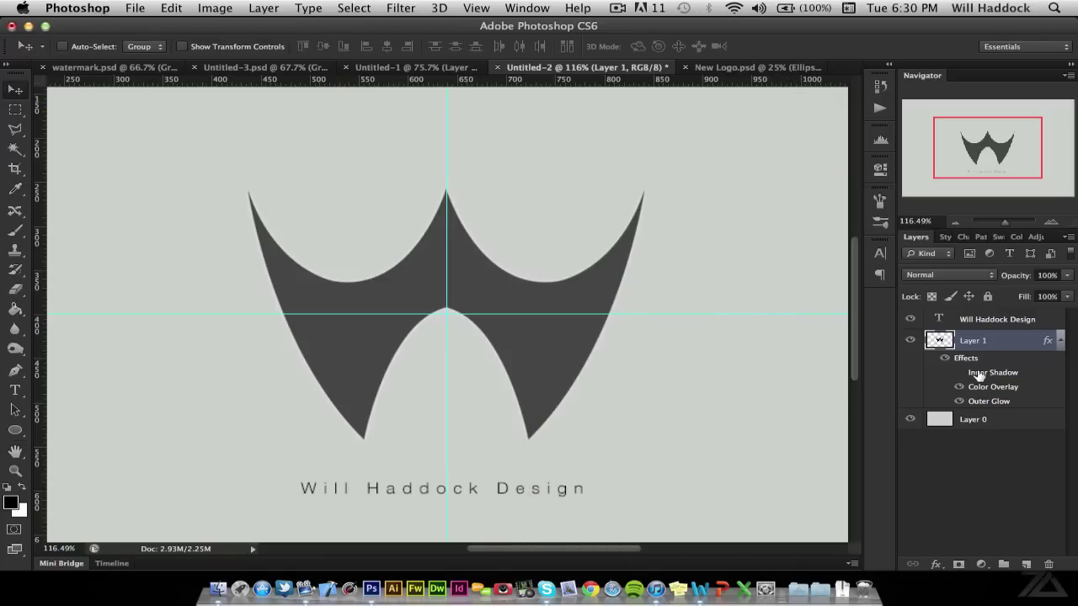
Step: Make the inner shadow very dark with 0 px distance, 11% choke and 13 px size
double_click(978, 375)
left_click(880, 252)
left_click(657, 366)
key("Return")
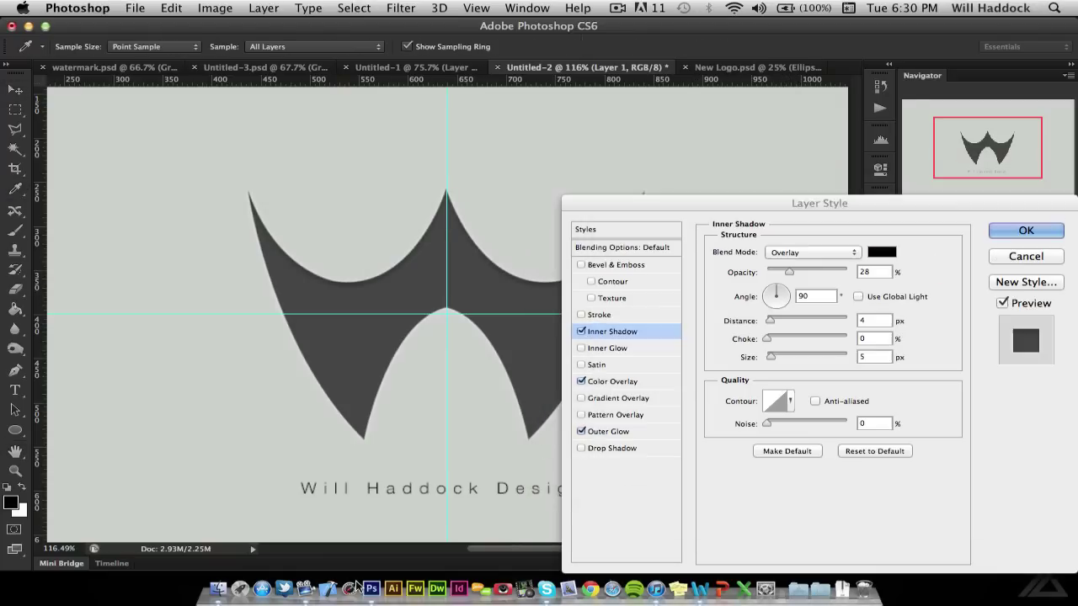
left_click(774, 321)
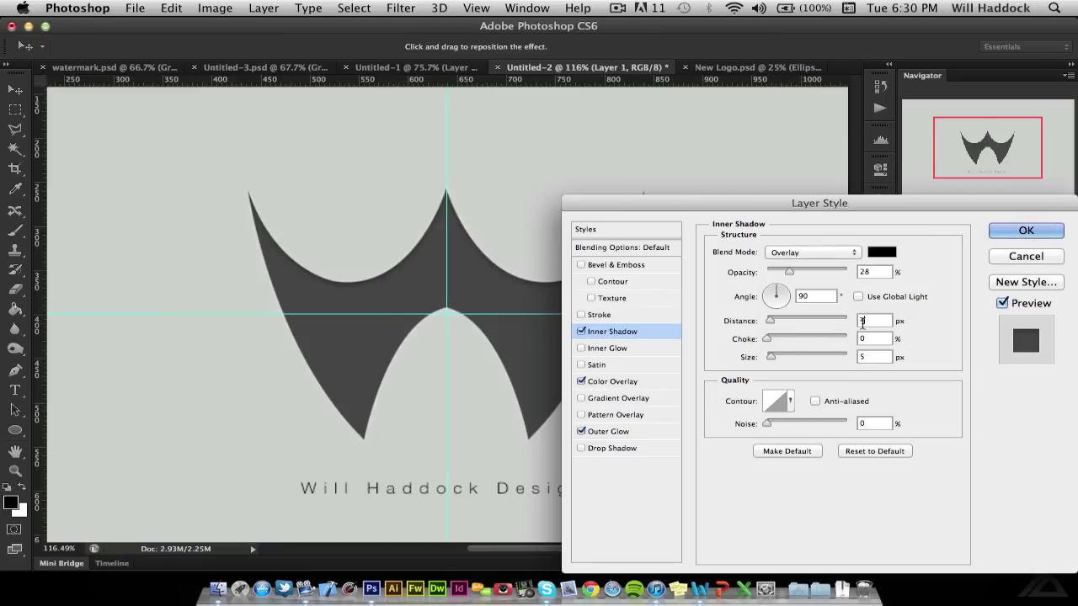
left_click(775, 356)
left_click(767, 321)
left_click_drag(774, 341, 781, 361)
Step: Apply the layer styles and fit the whole canvas in the window
key("Return")
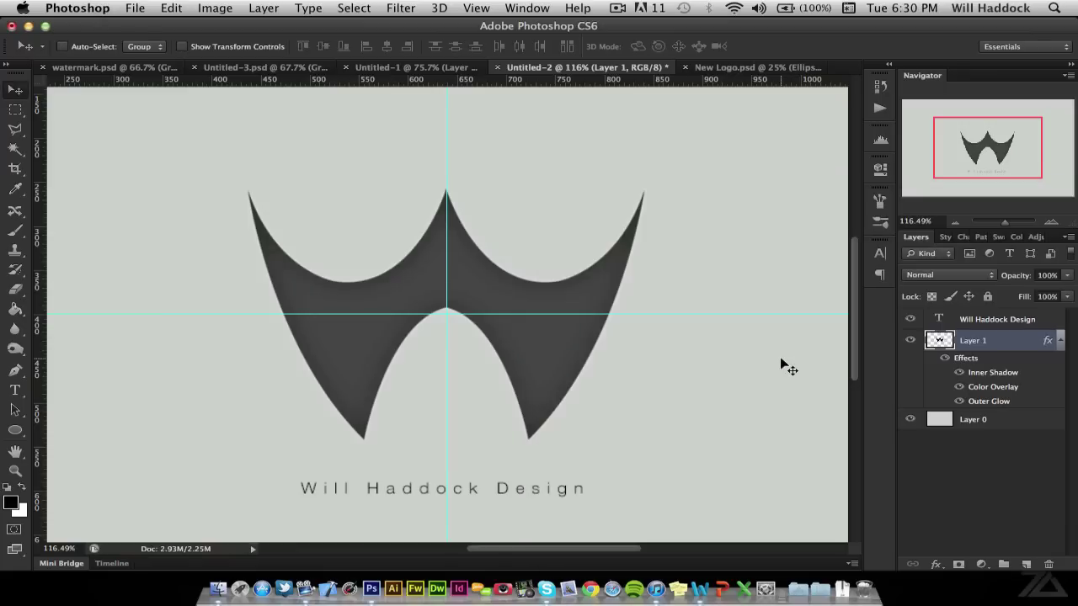
key("super+0")
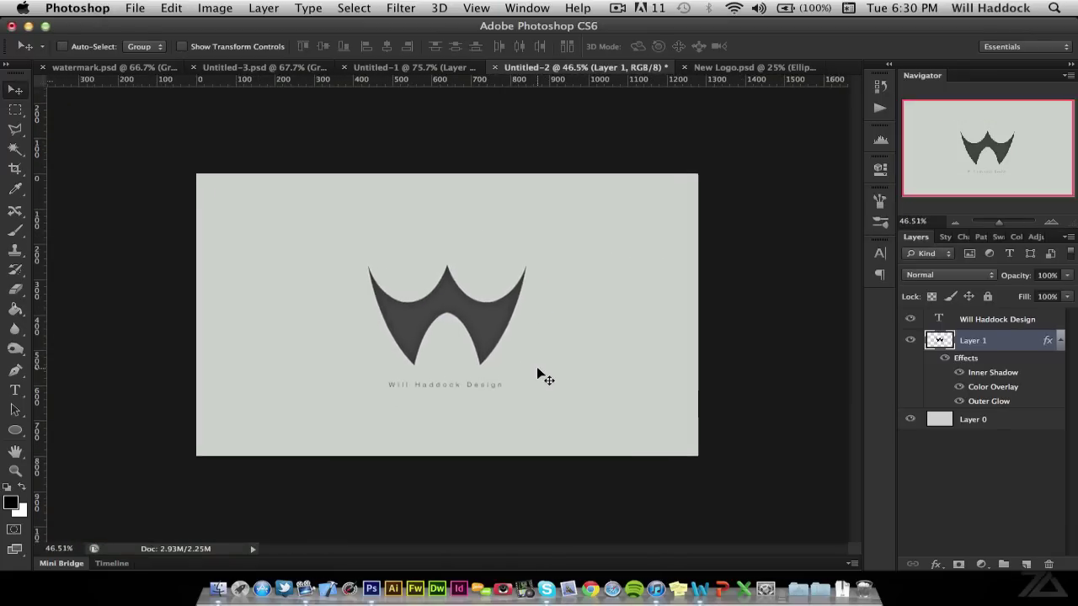
scroll(537, 368, "up", 5)
scroll(537, 366, "down", 1)
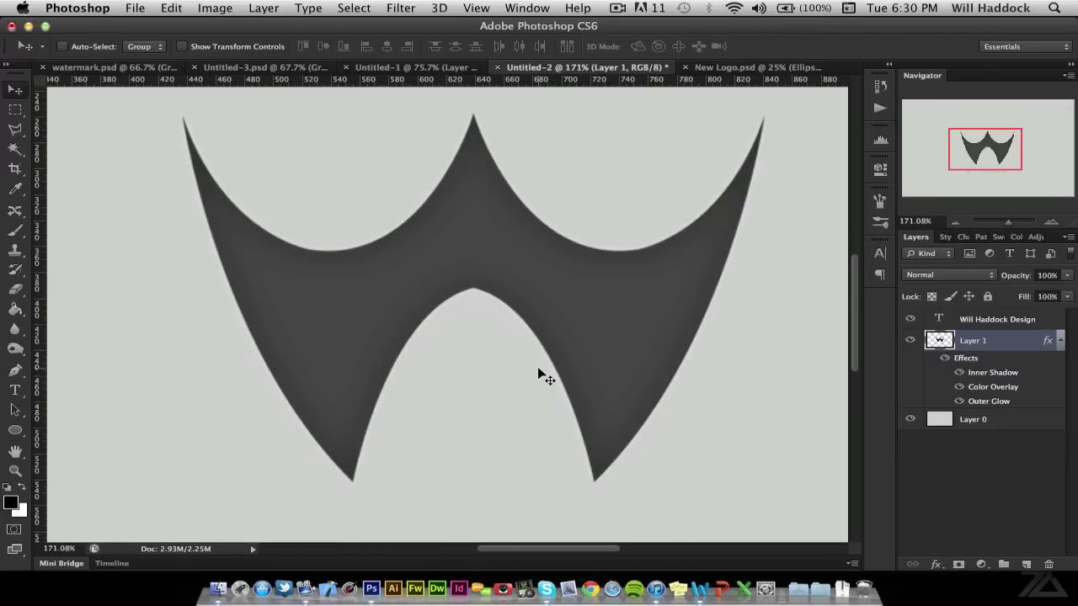
Step: Lower the W logo's inner shadow opacity to 38%
double_click(977, 389)
left_click(615, 432)
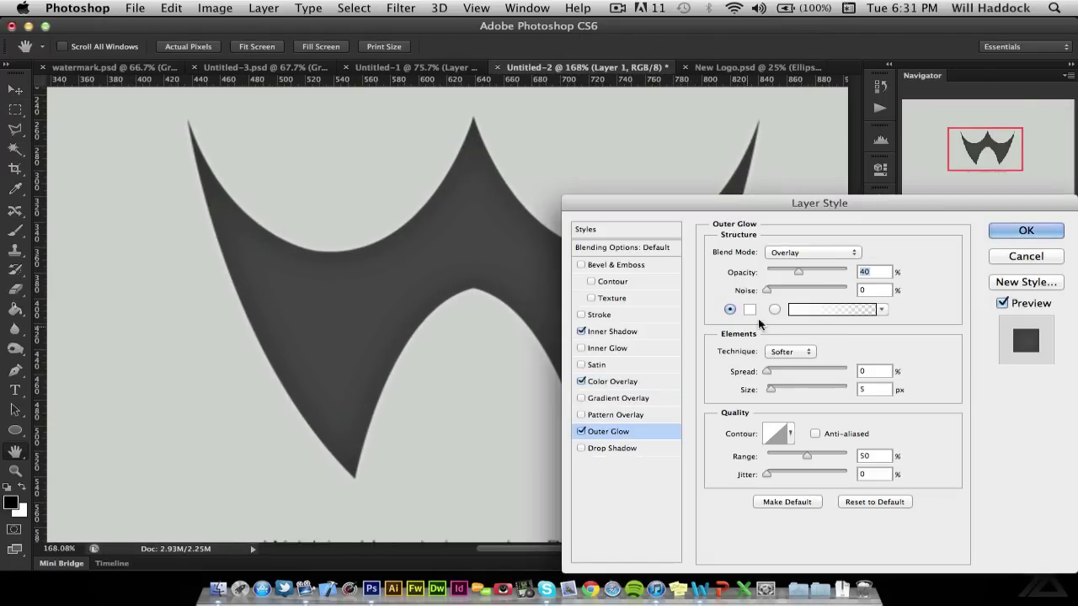
left_click(610, 333)
mouse_move(788, 271)
left_mouse_down()
mouse_move(775, 271)
mouse_move(797, 271)
left_mouse_up()
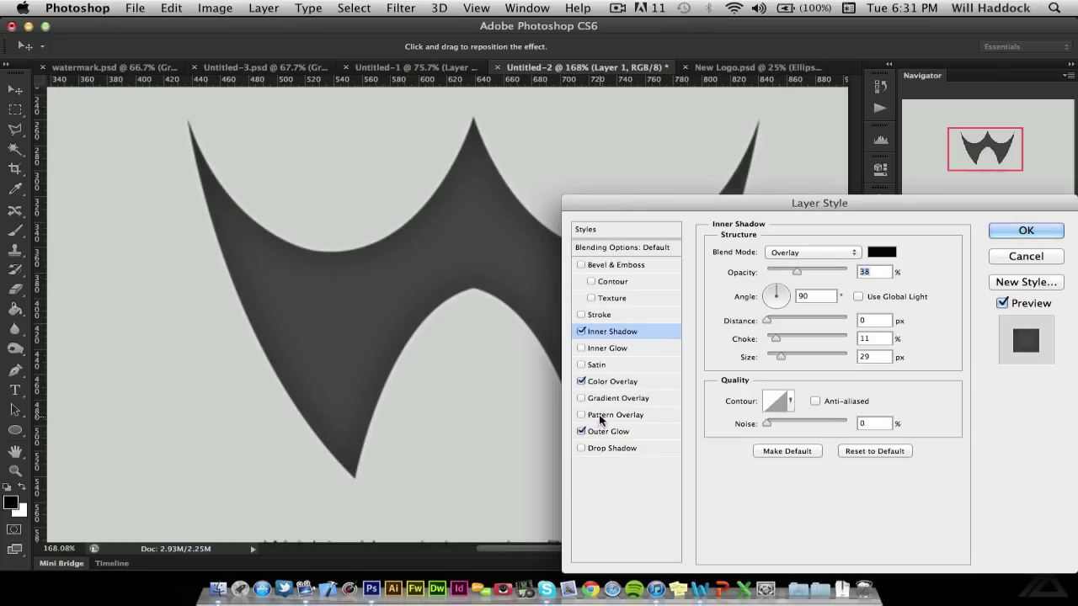
Step: Add a Satin effect to the W logo with Overlay blend mode and white colour
left_click(599, 366)
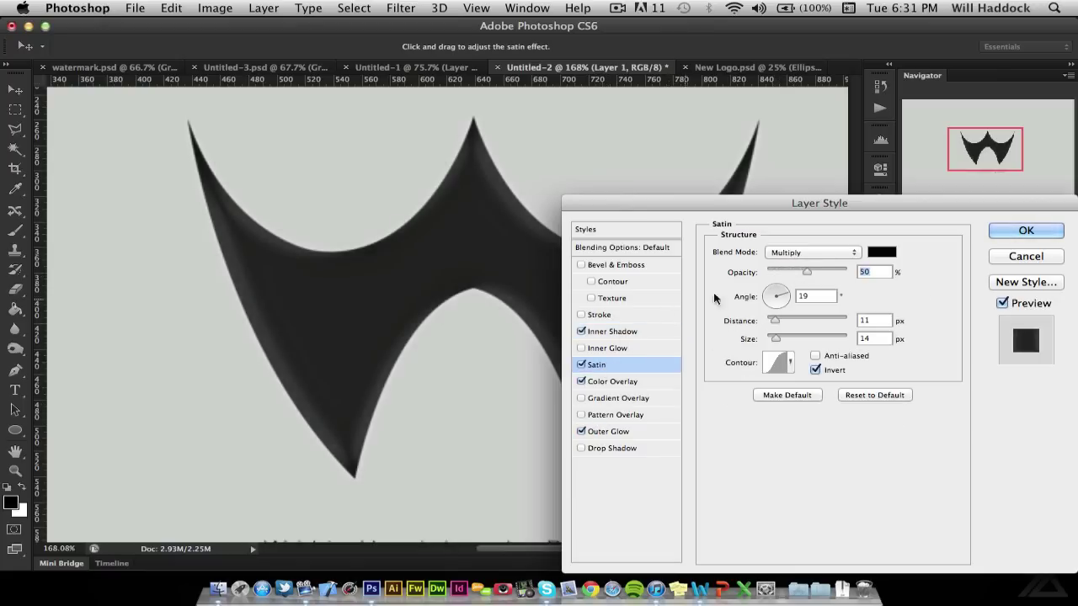
left_click(839, 251)
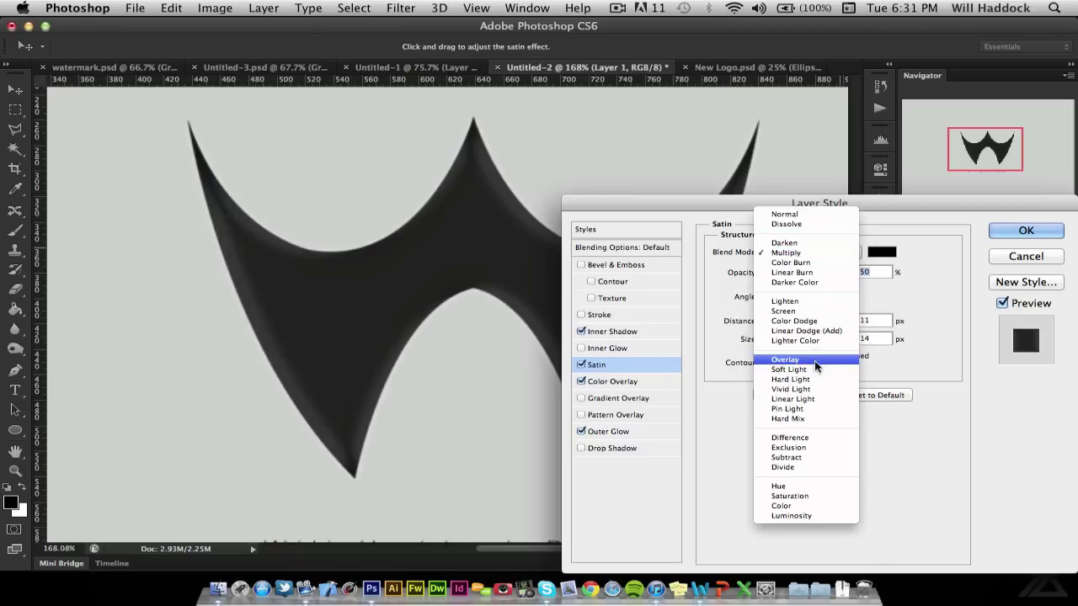
left_click(762, 364)
left_click(881, 252)
left_click_drag(640, 235, 428, 113)
key("Return")
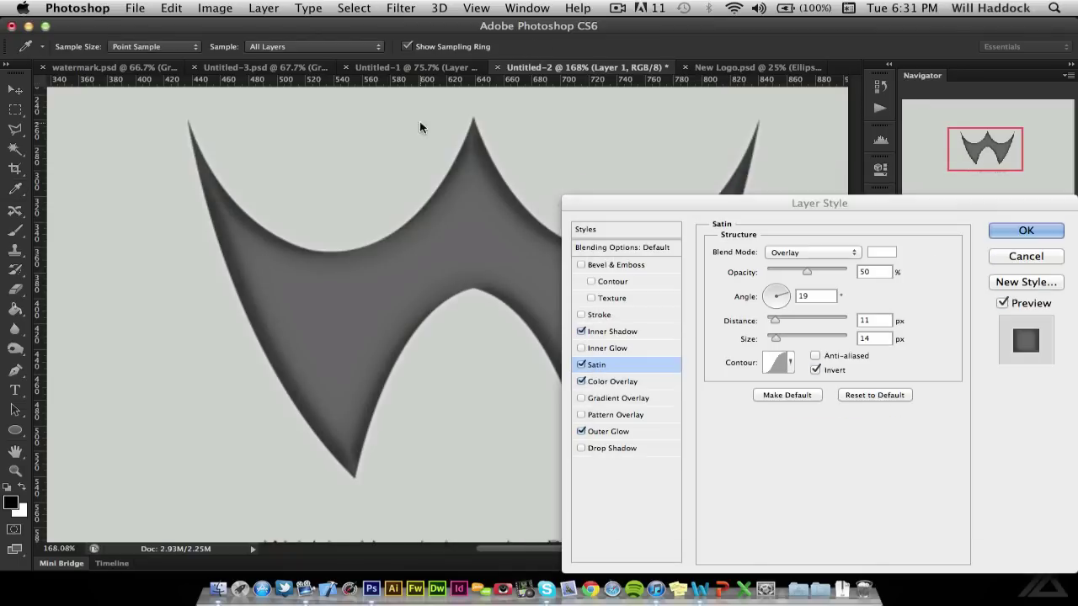
Step: Lower the satin opacity to 3% and set 180° angle, 1 px distance, 15 px size
left_click_drag(786, 269, 770, 271)
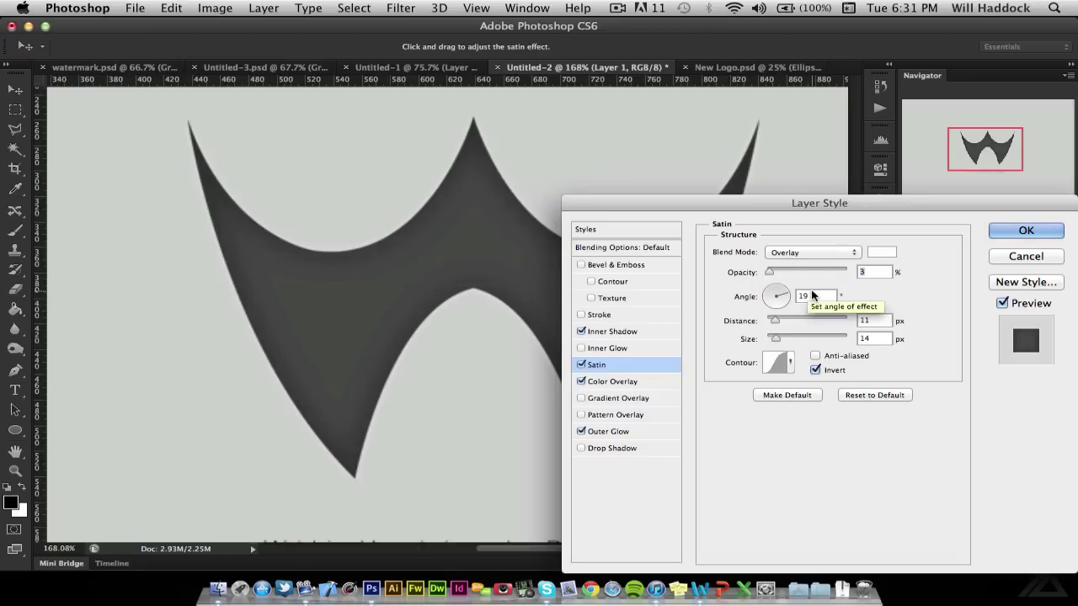
key("Tab")
type("1")
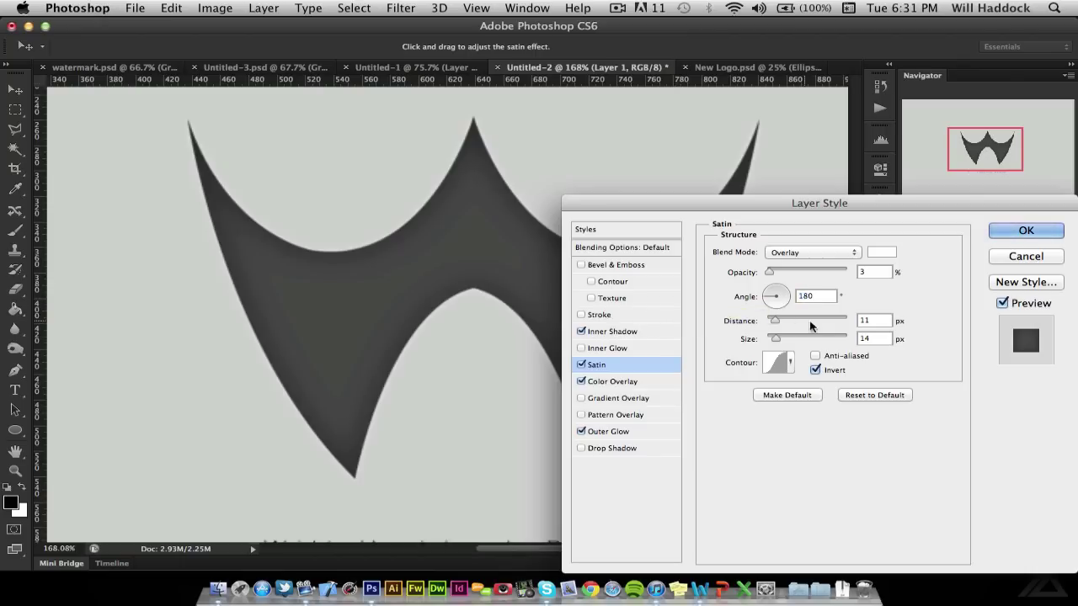
key("Tab")
type("1")
key("Tab")
type("15")
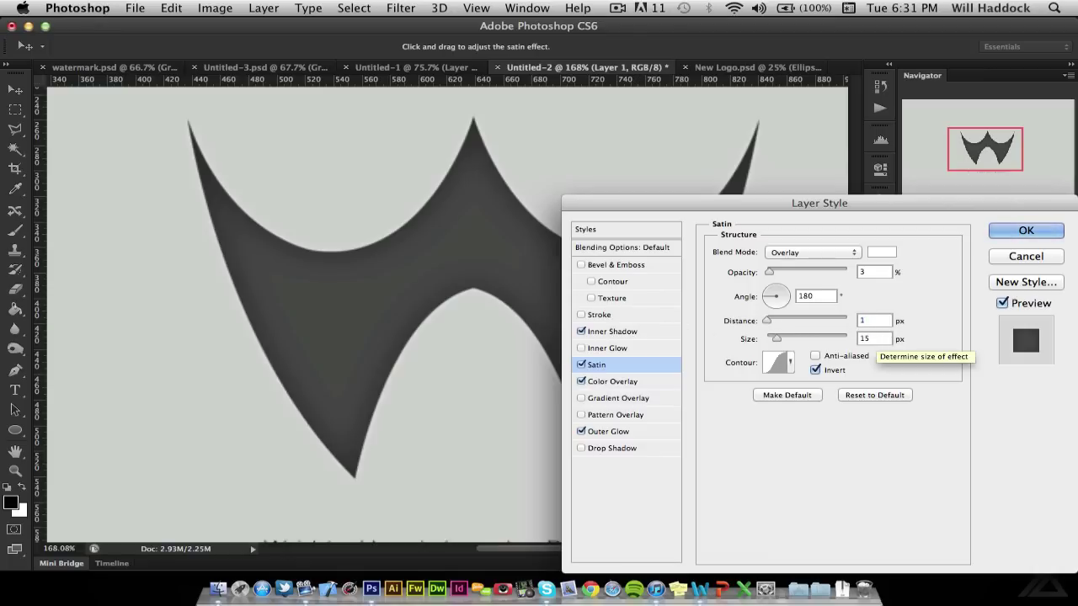
Step: Apply the layer style, fit the document on screen, and add a new layer above Layer 0
key("Return")
key("super+0")
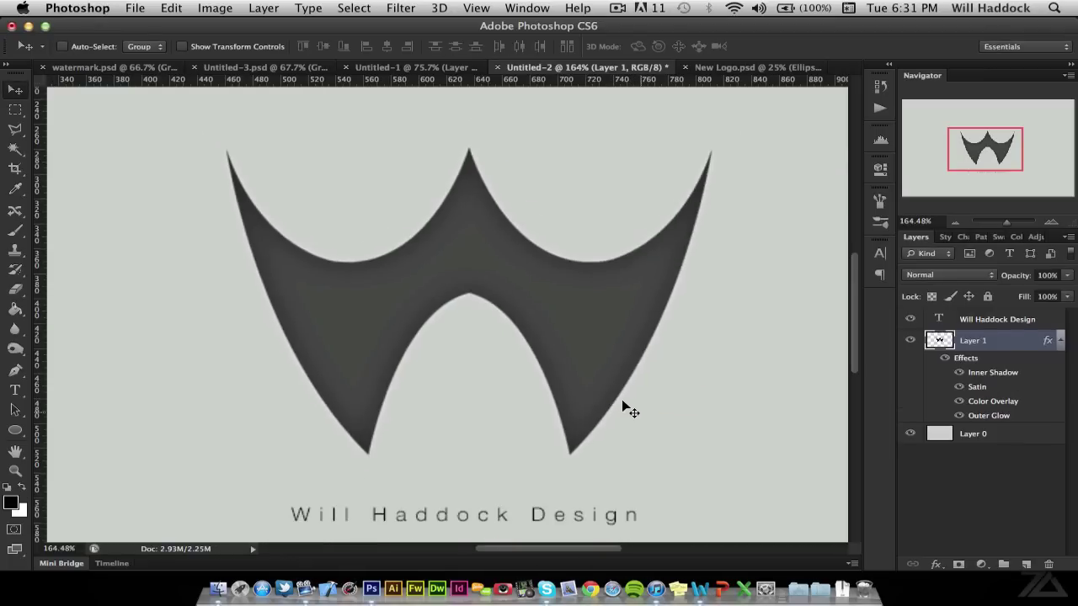
scroll(621, 399, "down", 3)
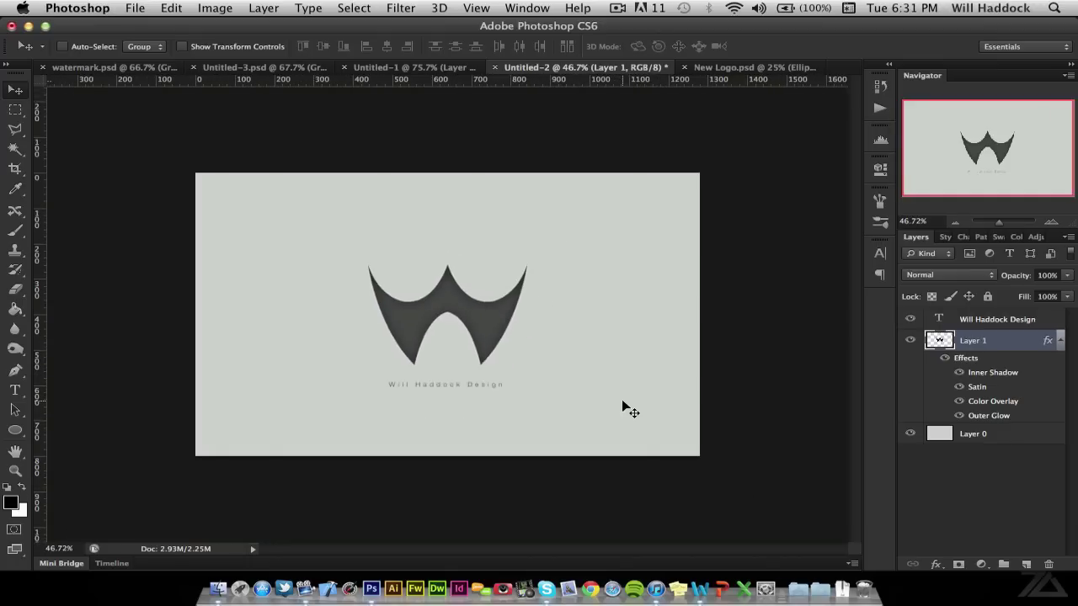
scroll(621, 399, "up", 5)
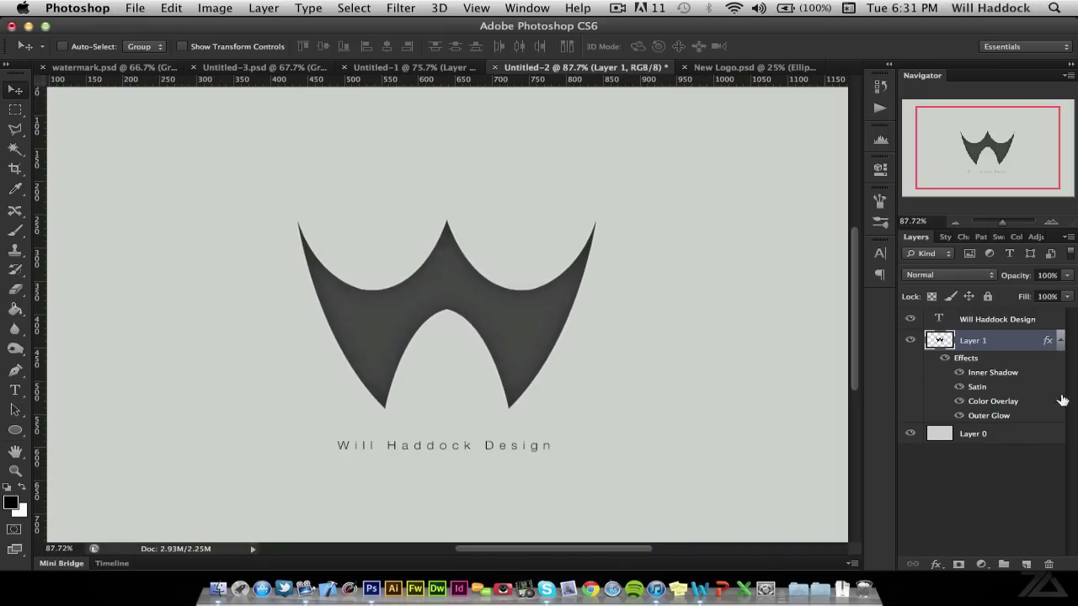
left_click(1003, 438)
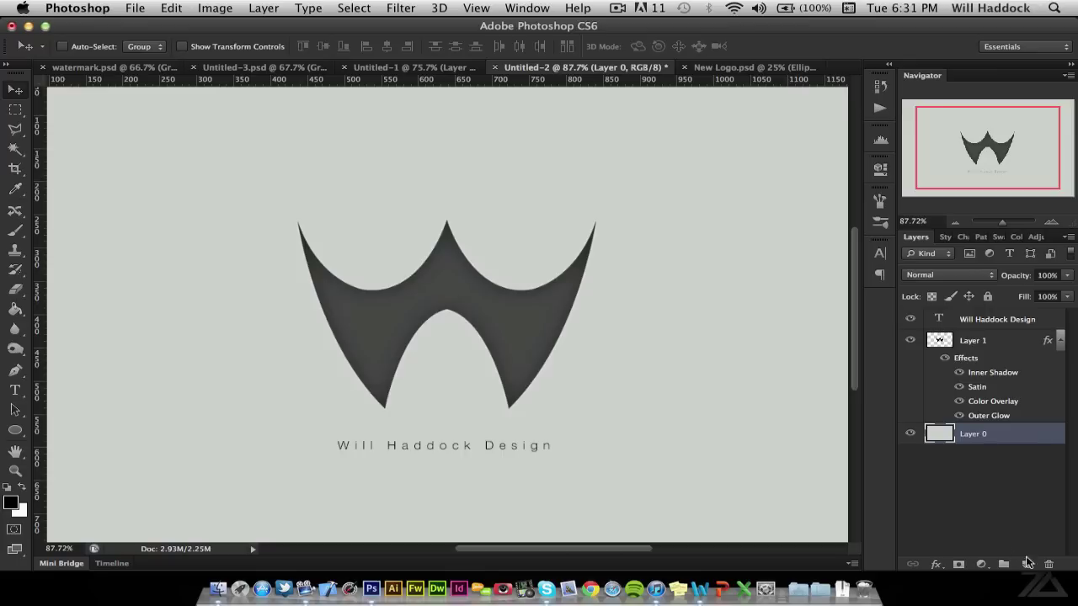
left_click(1027, 564)
Step: Set up a 384 px soft brush painting in white
key("b")
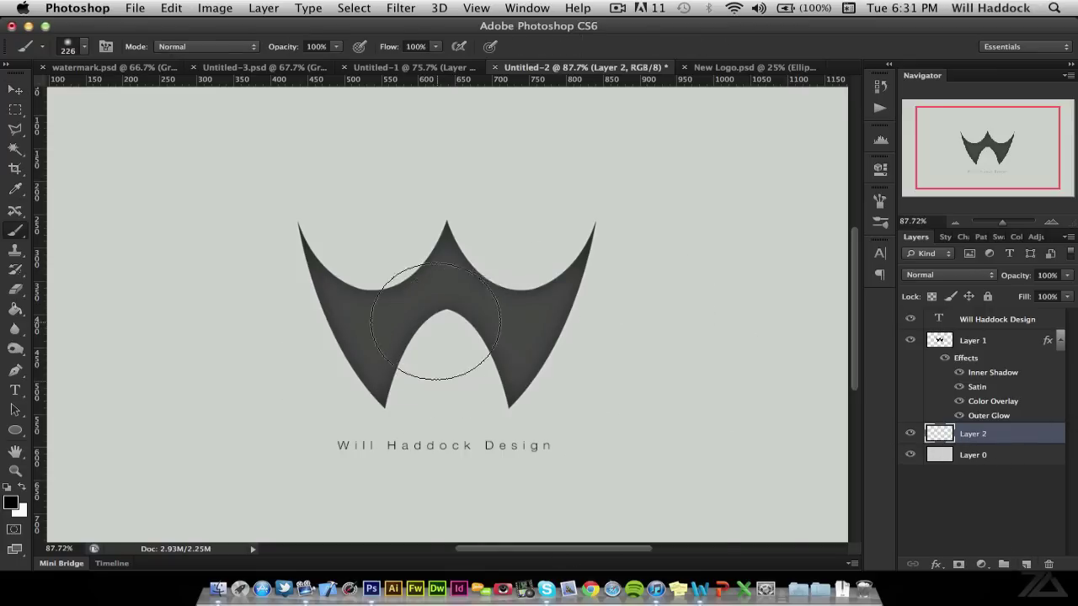
right_click(458, 291)
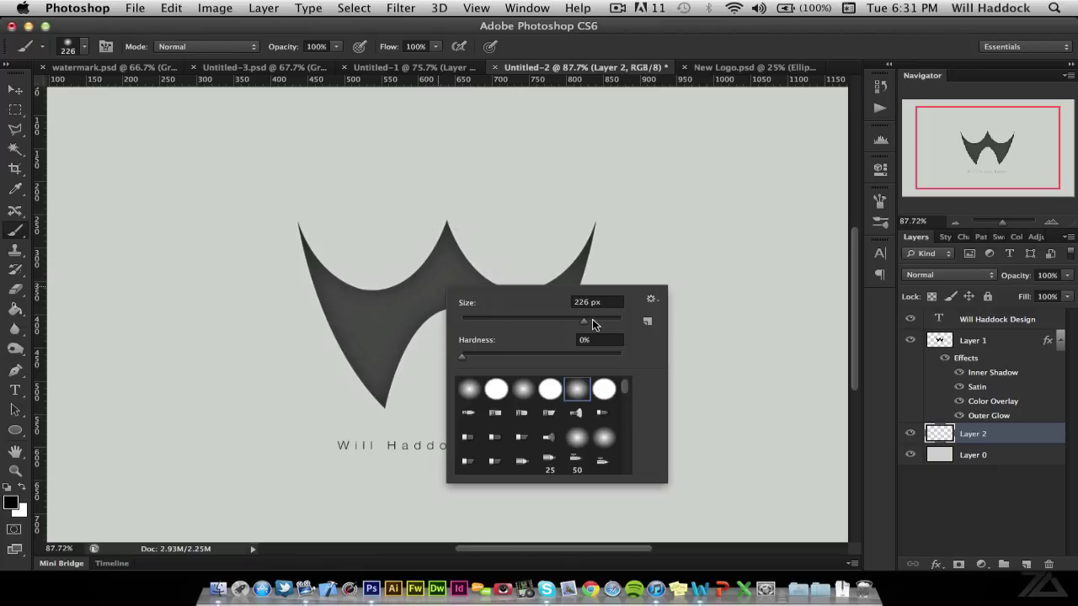
key("Return")
key("x")
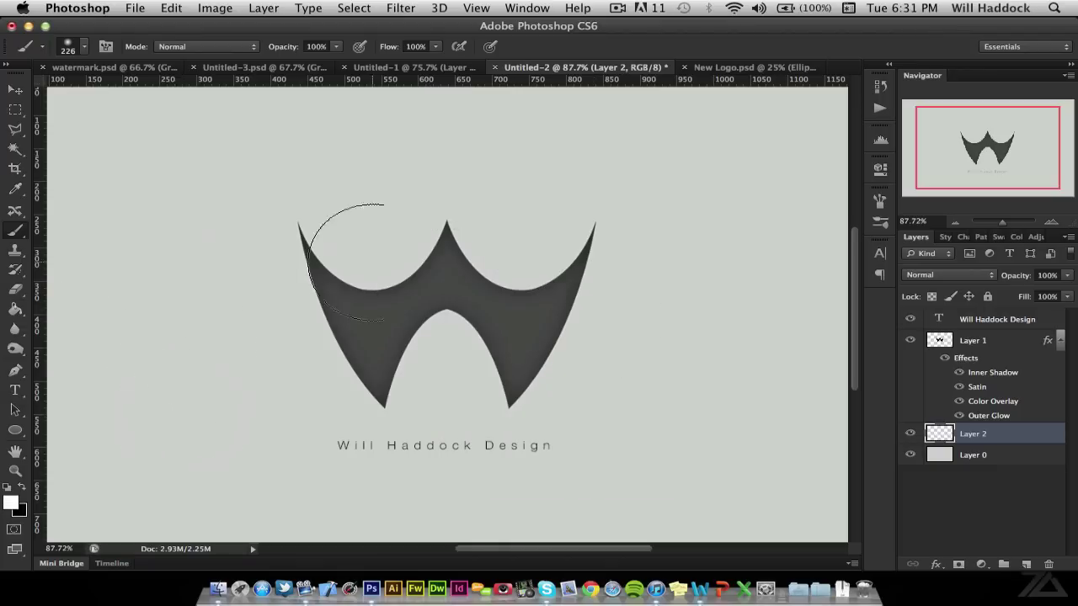
right_click(431, 296)
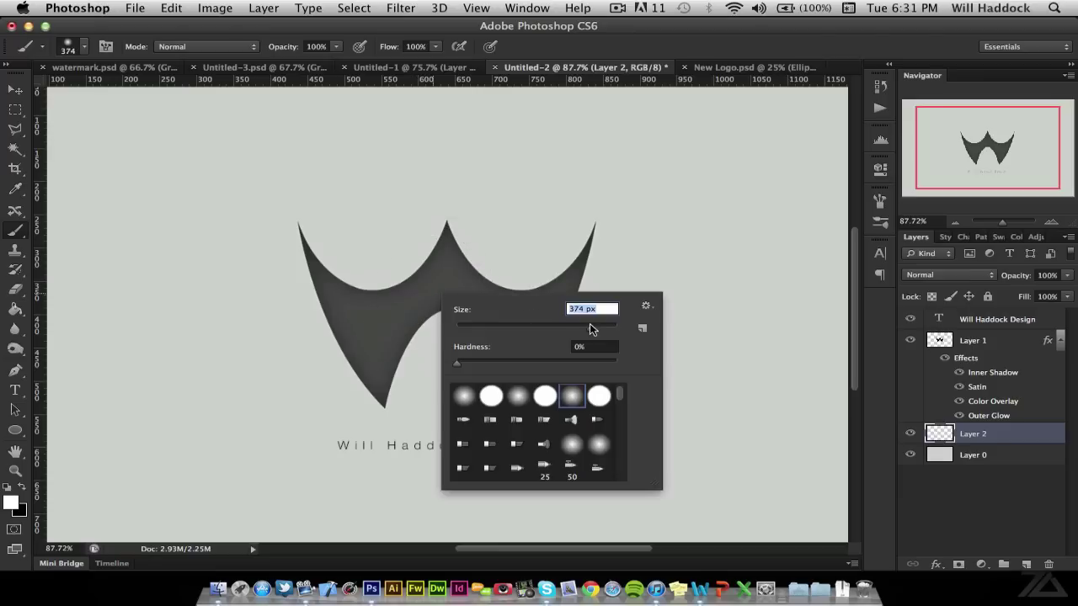
key("Return")
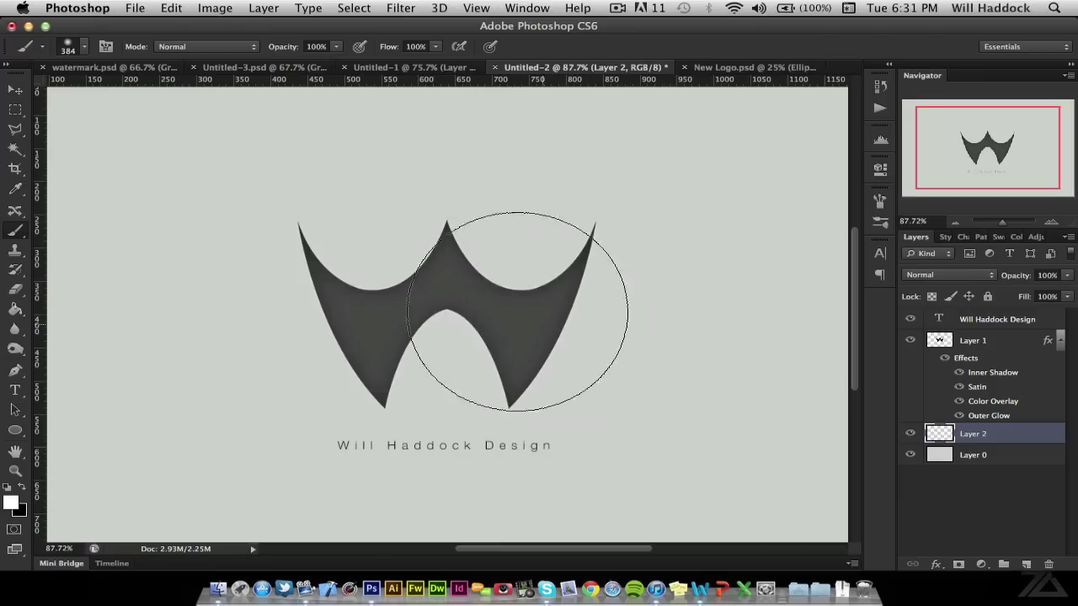
Step: Paint a soft white glow behind the W, retrying its placement around the logo's centre
left_click(454, 296)
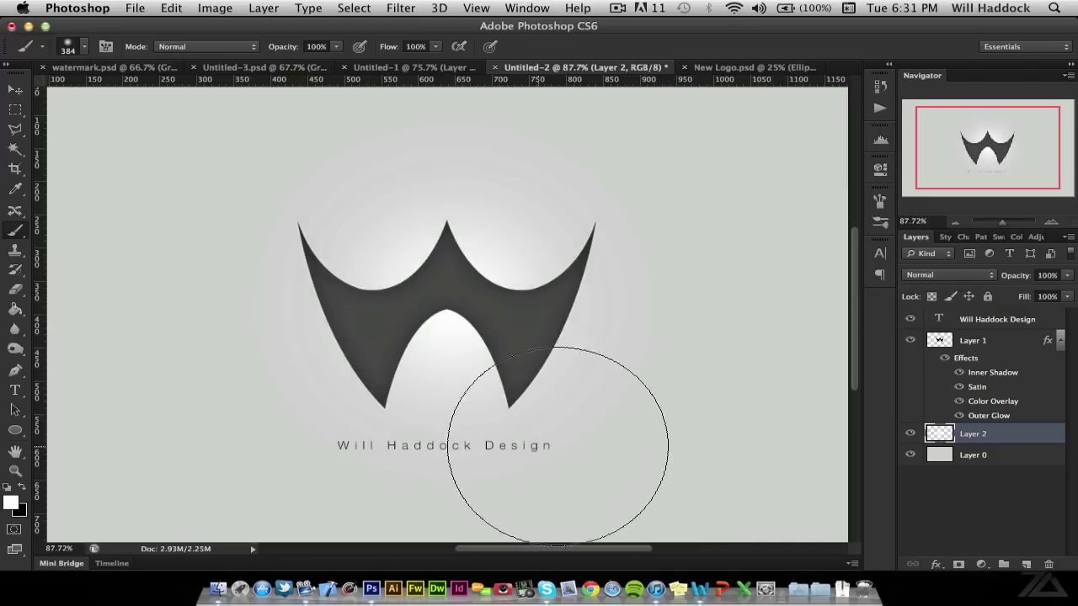
key("super+z")
left_click(444, 289)
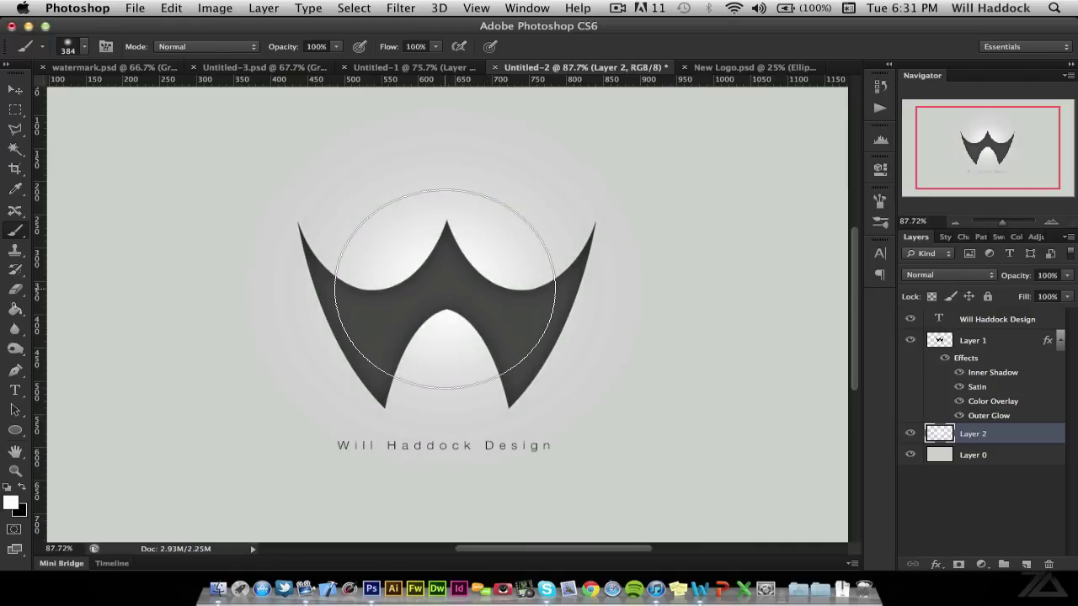
key("super+z")
left_click(455, 292)
key("super+z")
left_click(458, 284)
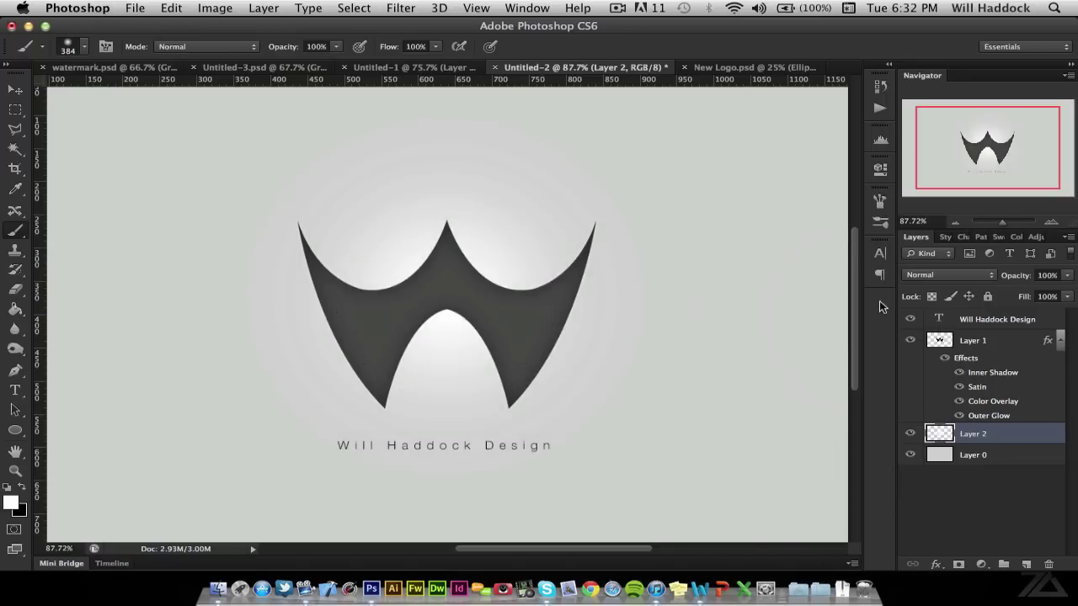
key("v")
scroll(579, 374, "down", 5)
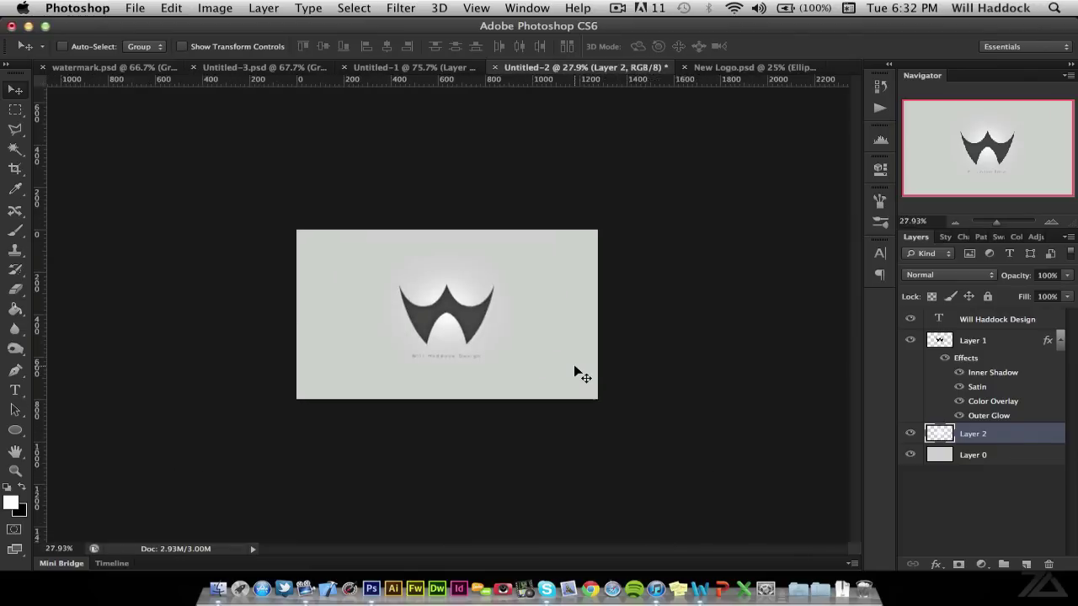
scroll(579, 374, "up", 2)
scroll(418, 369, "up", 4)
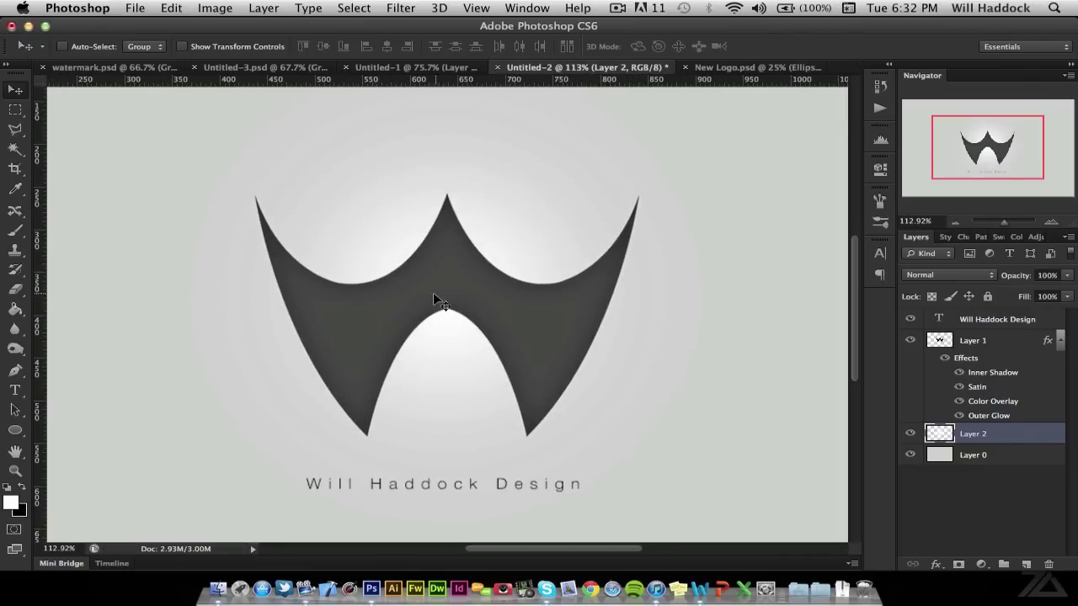
scroll(550, 224, "down", 3)
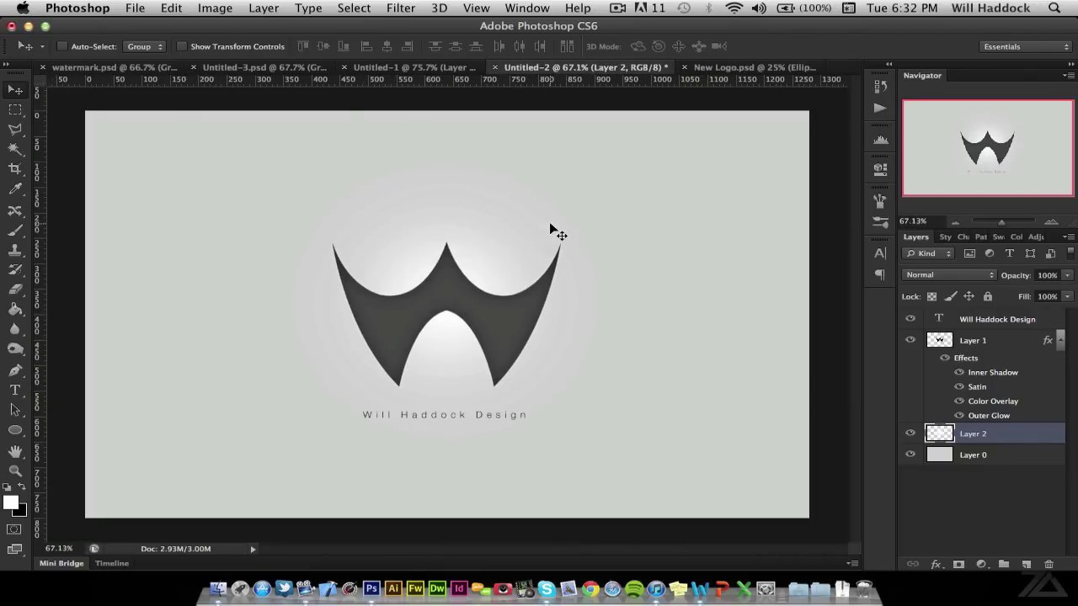
scroll(550, 224, "up", 2)
key("b")
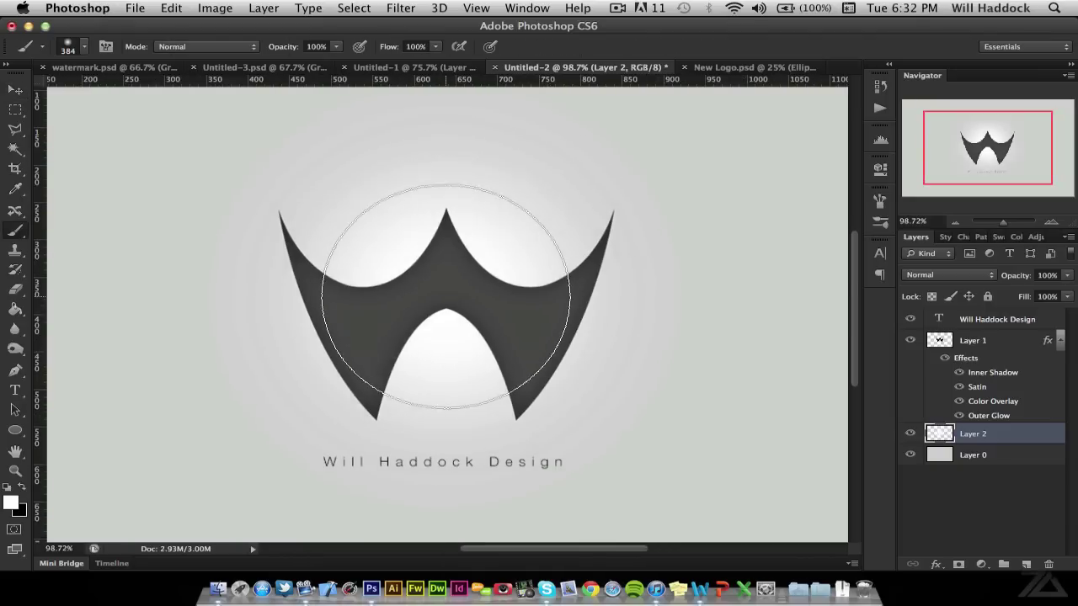
key("v")
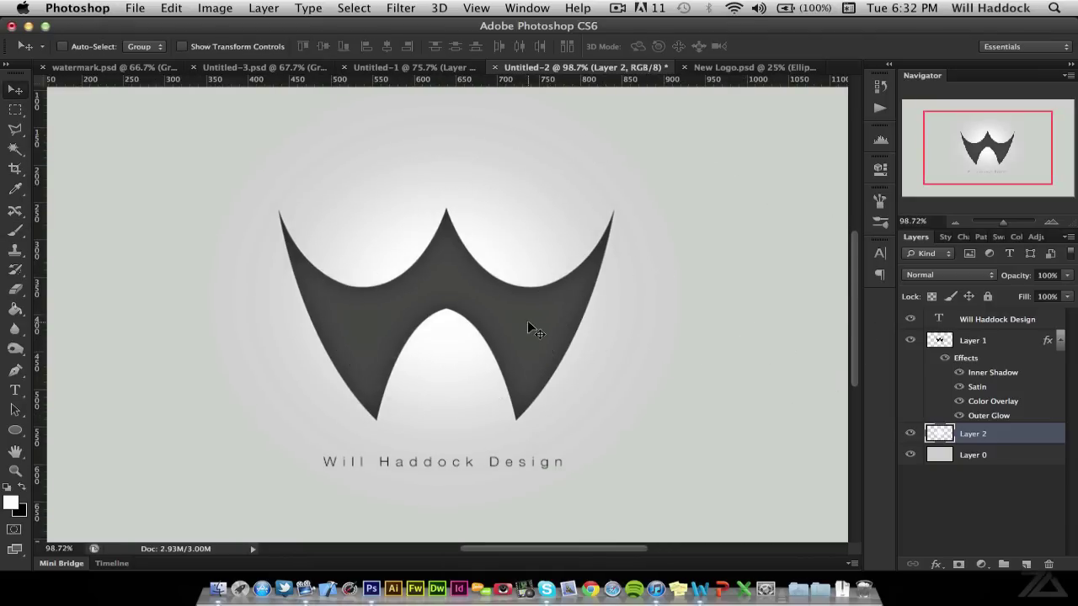
scroll(527, 320, "down", 2)
scroll(528, 322, "up", 1)
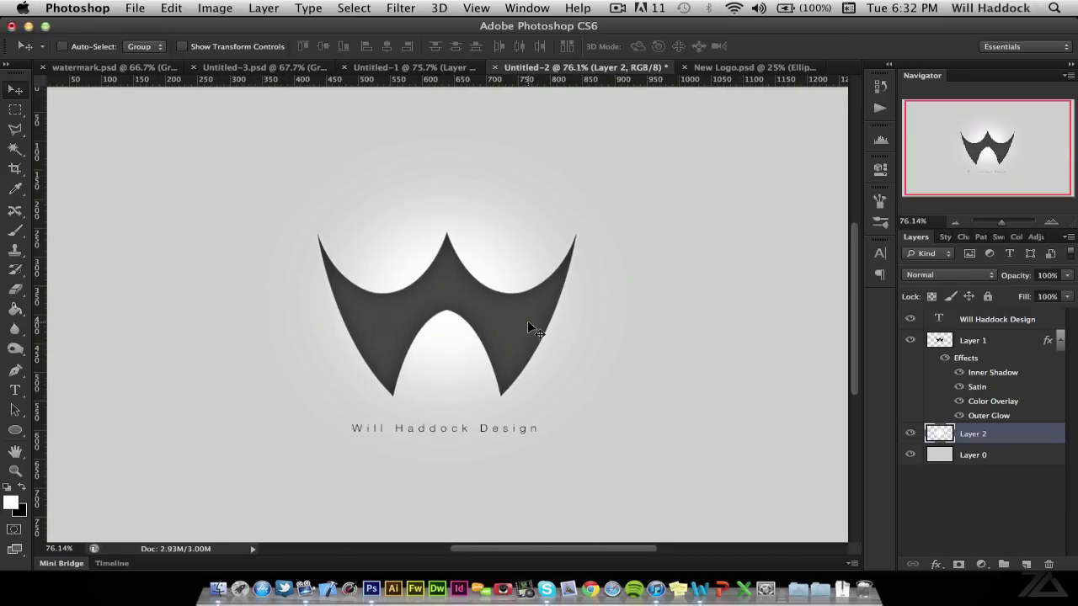
scroll(534, 362, "down", 2)
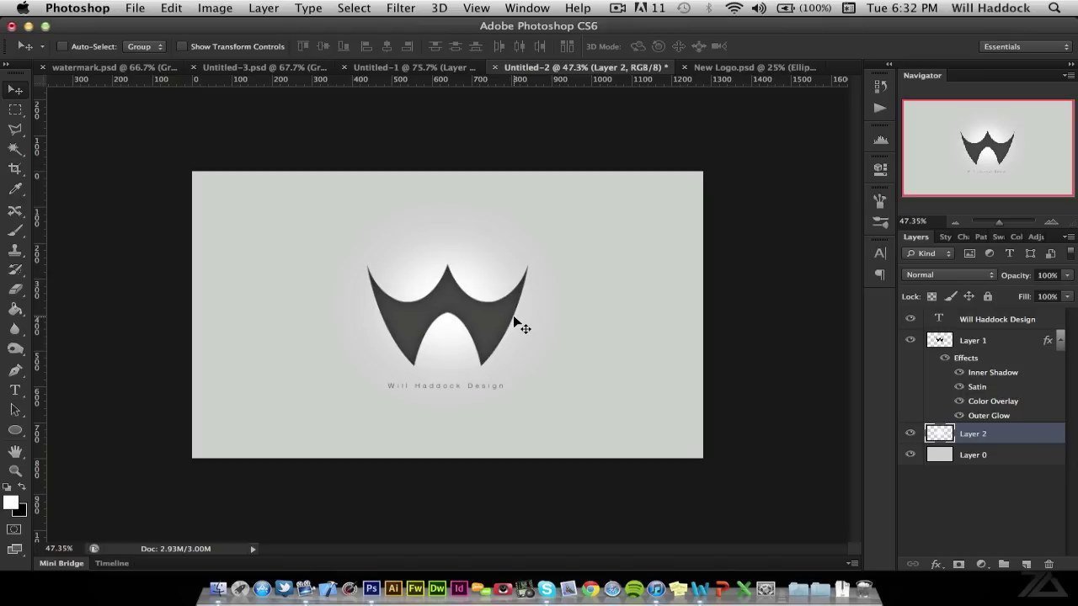
scroll(512, 327, "up", 3)
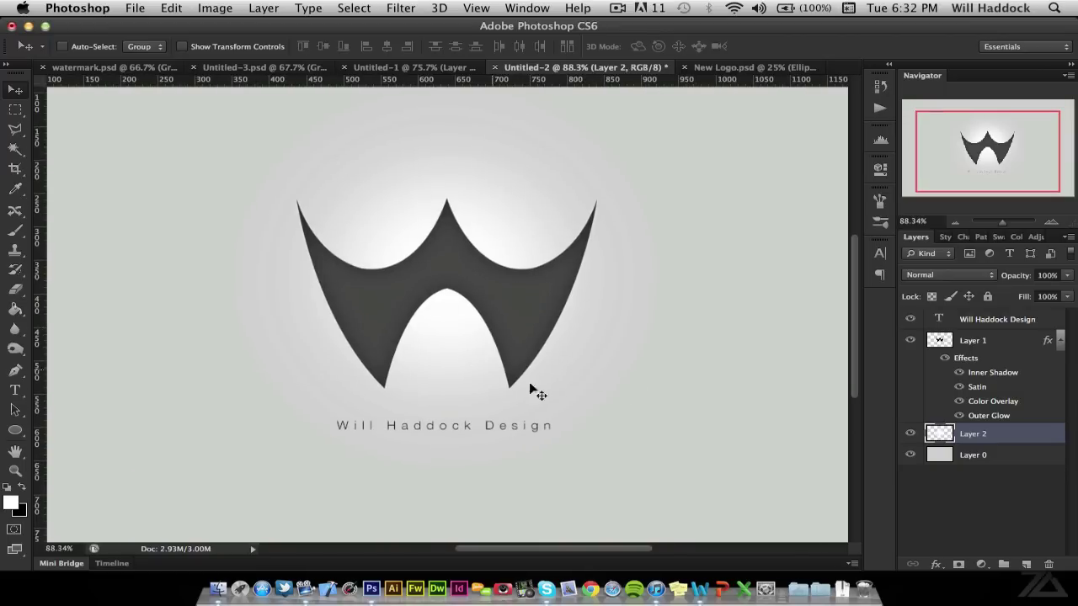
scroll(636, 284, "down", 1)
scroll(638, 288, "down", 3)
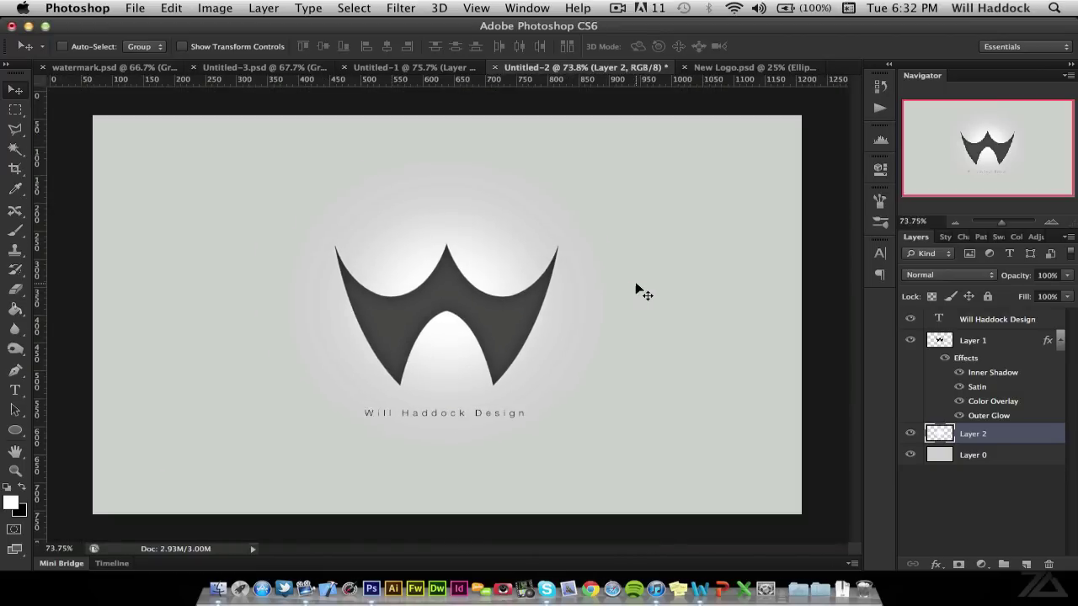
scroll(638, 289, "up", 1)
scroll(637, 289, "up", 1)
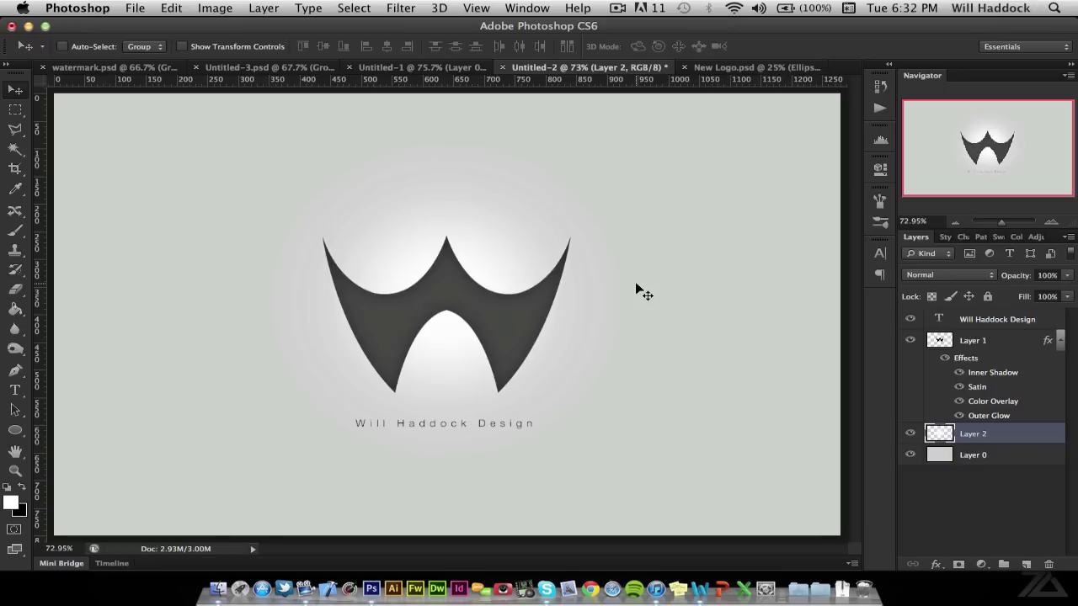